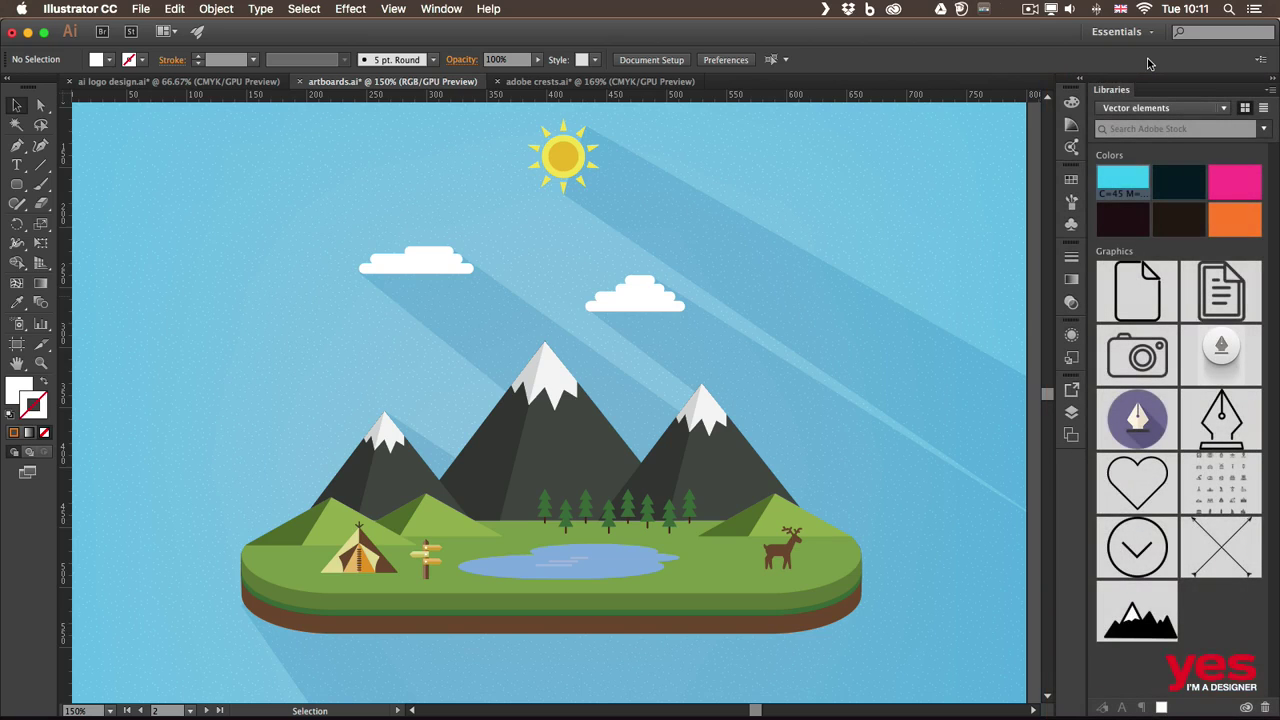
Detach the Swatches panel, float it over the empty sky beside the sun, and make it slightly shorter
left_click(1069, 186)
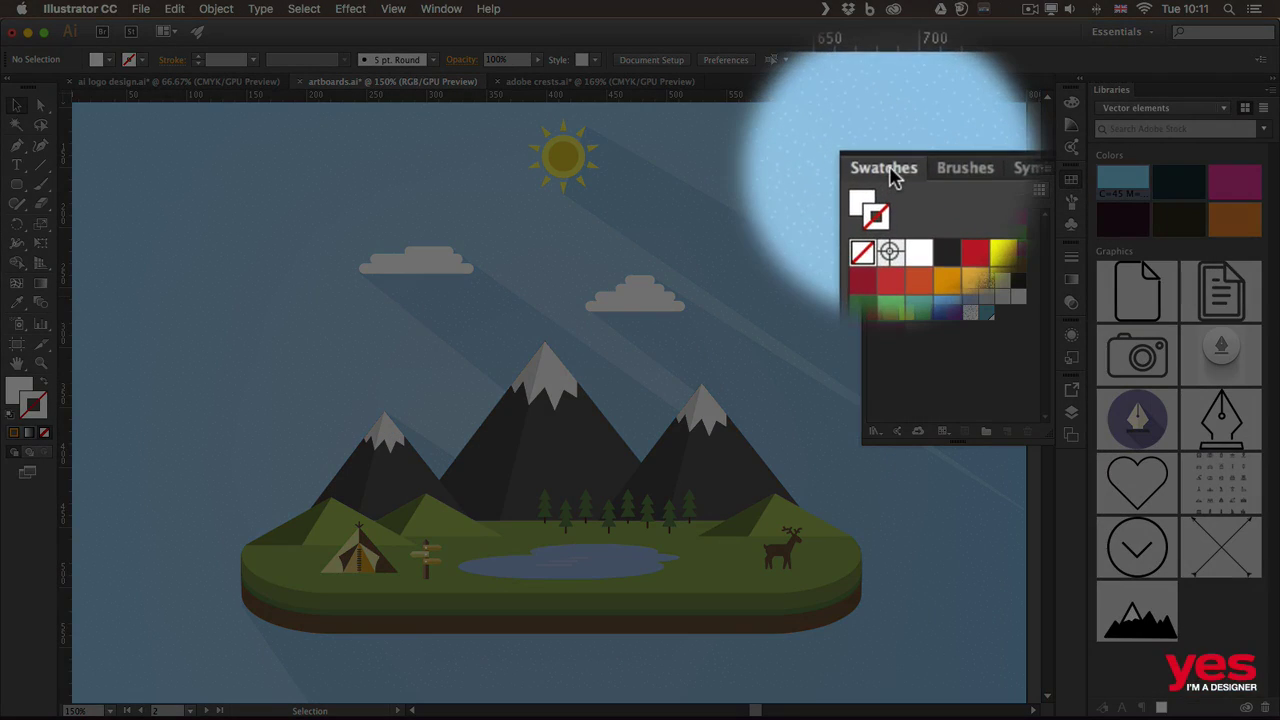
left_click_drag(886, 177, 632, 168)
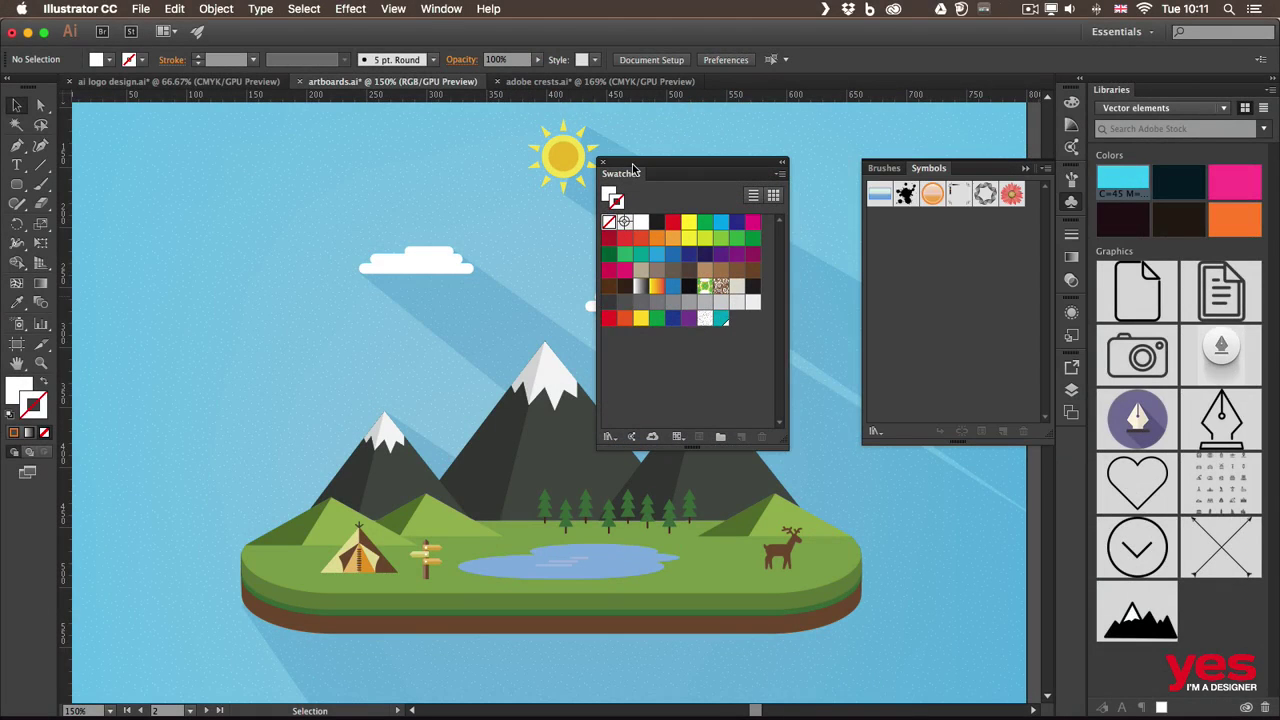
left_click_drag(620, 175, 155, 140)
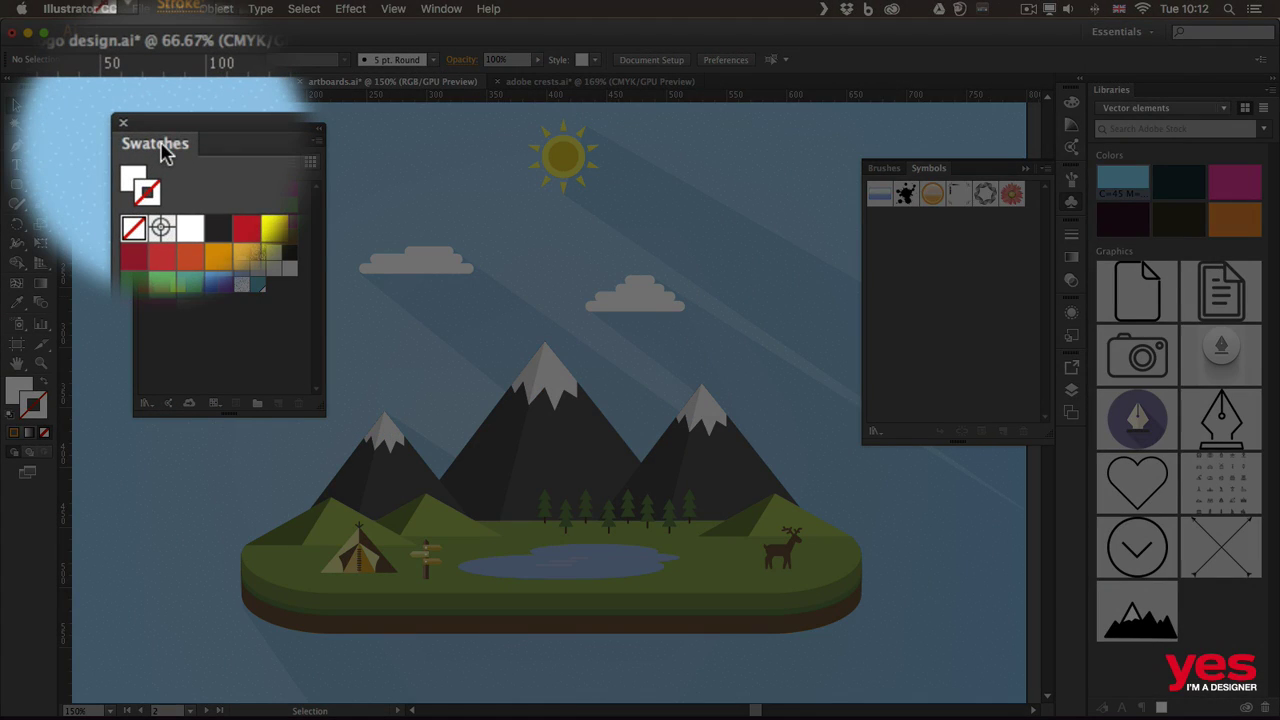
double_click(163, 148)
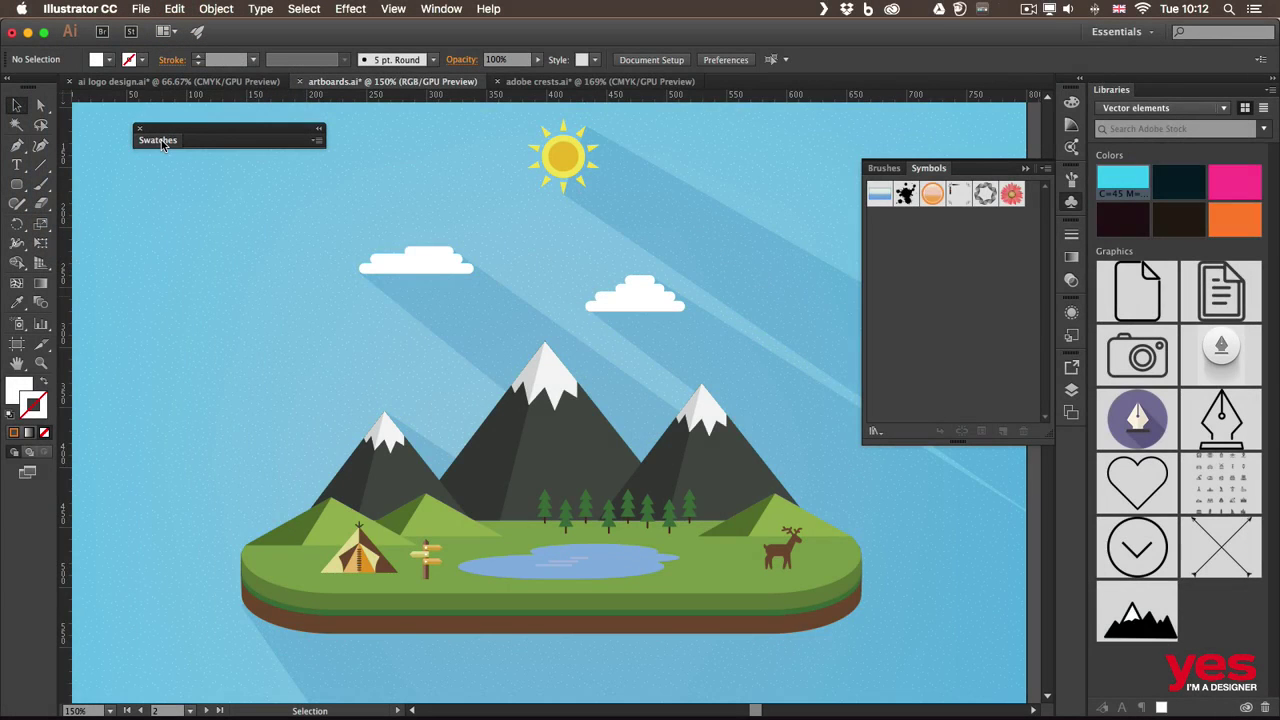
double_click(161, 140)
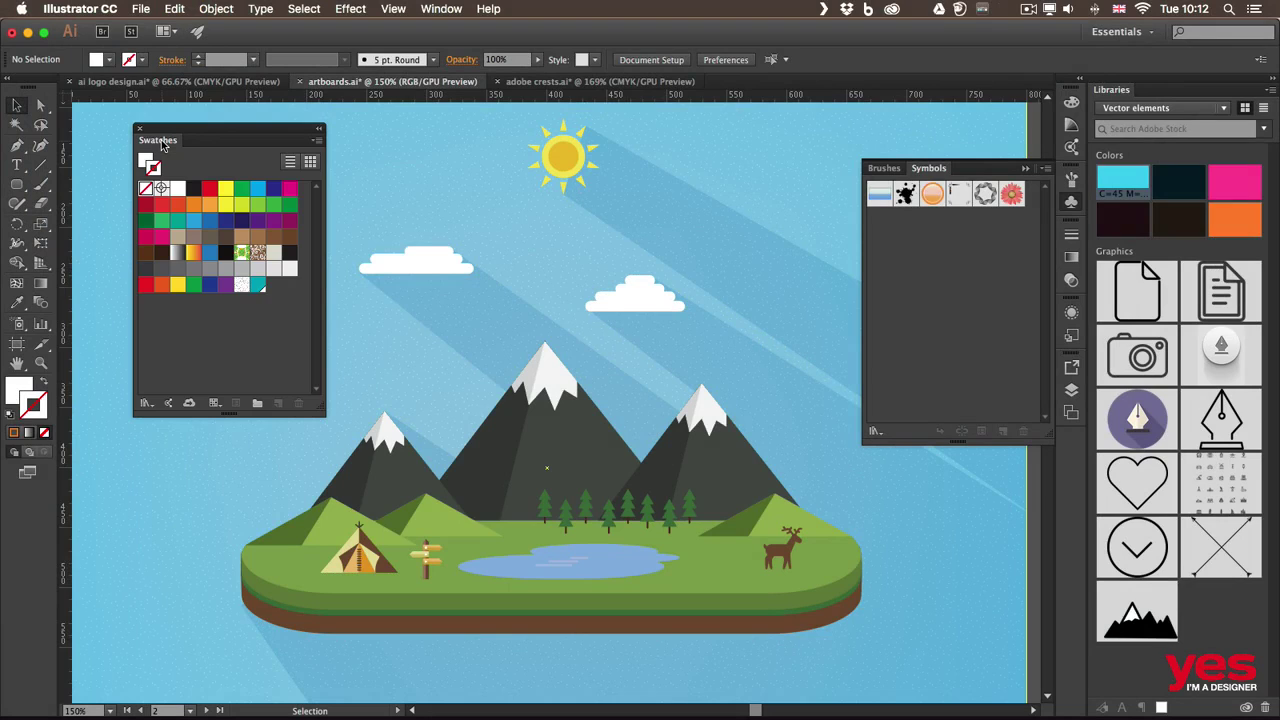
left_click_drag(322, 413, 325, 384)
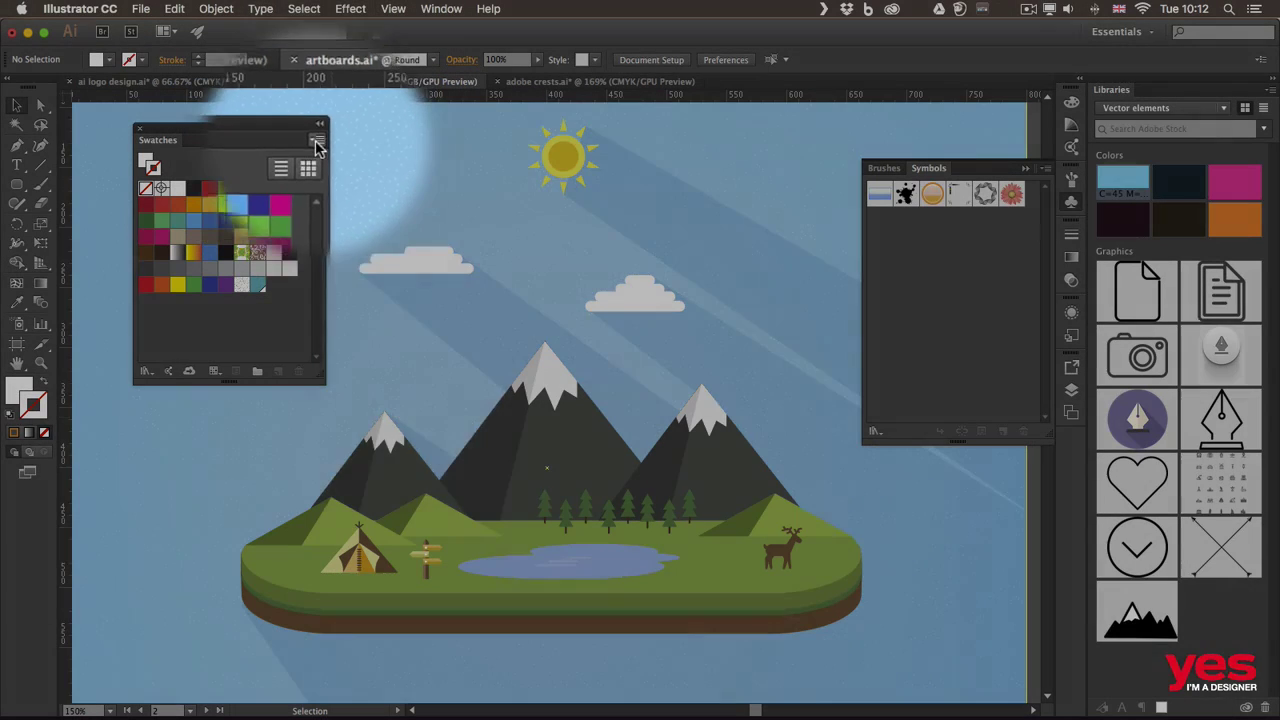
Try the small thumbnail view for the swatches, then set them to Large Thumbnail View
left_click(317, 143)
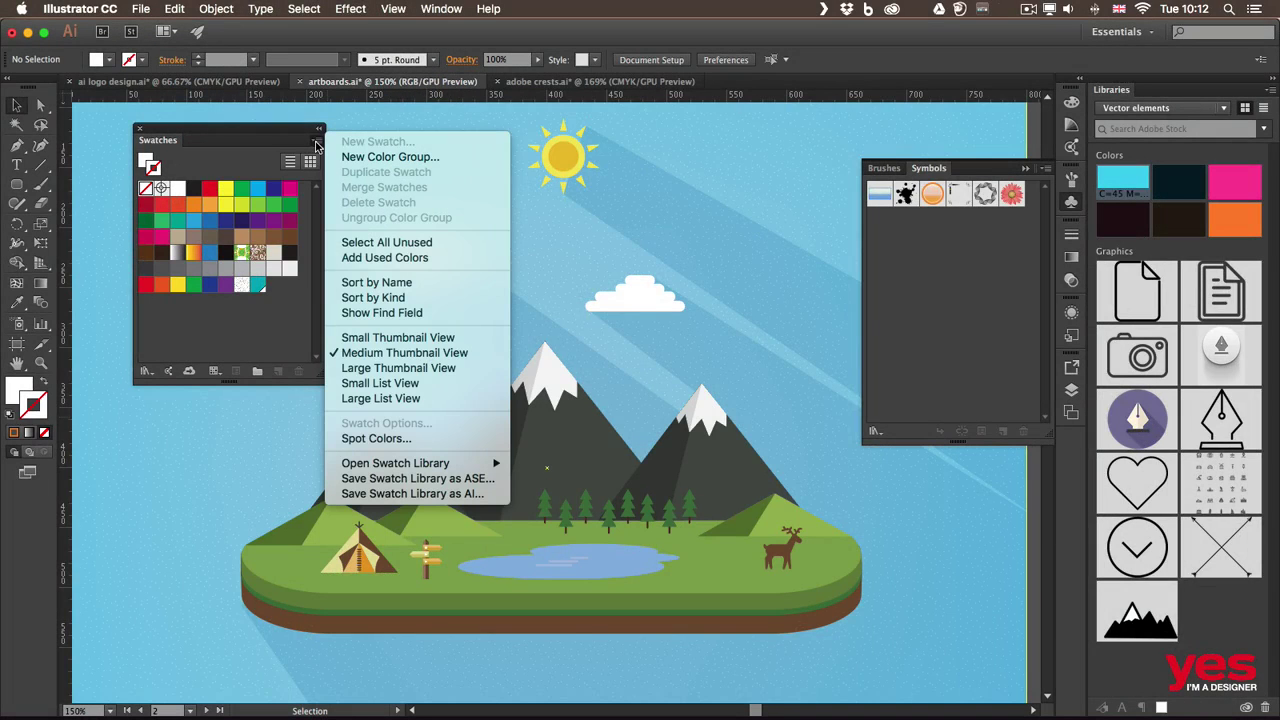
left_click(391, 338)
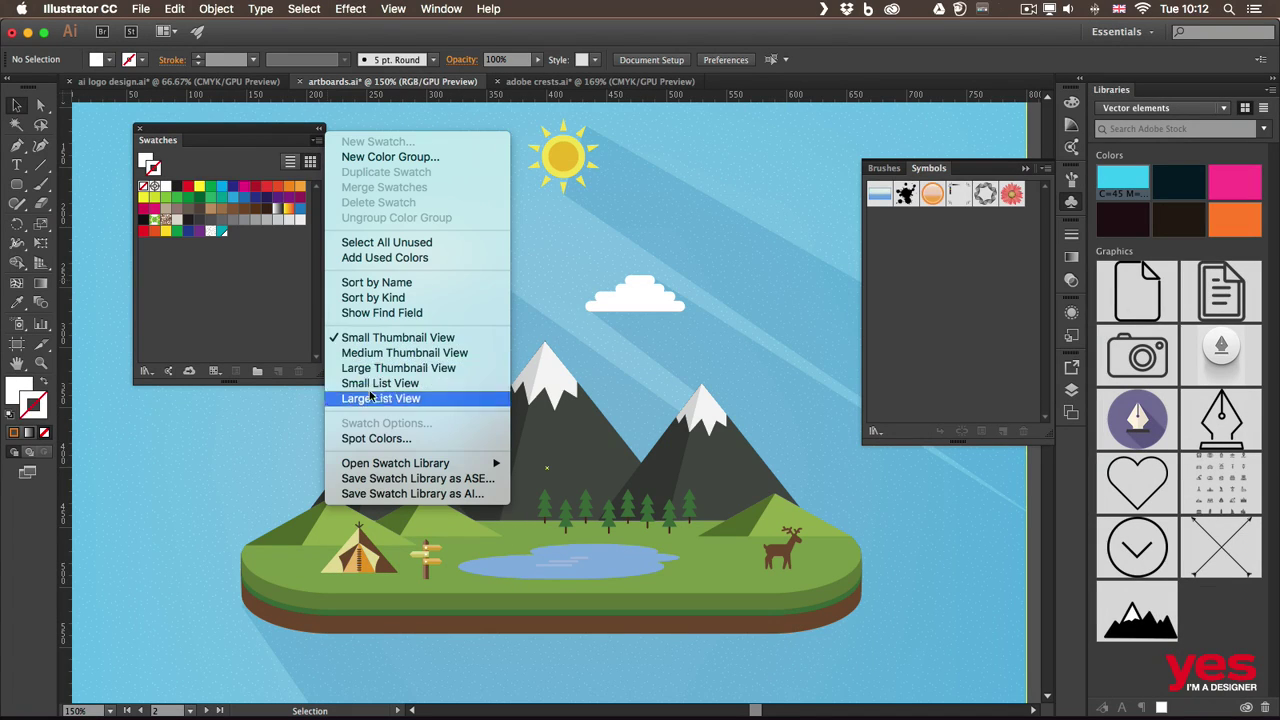
left_click(384, 368)
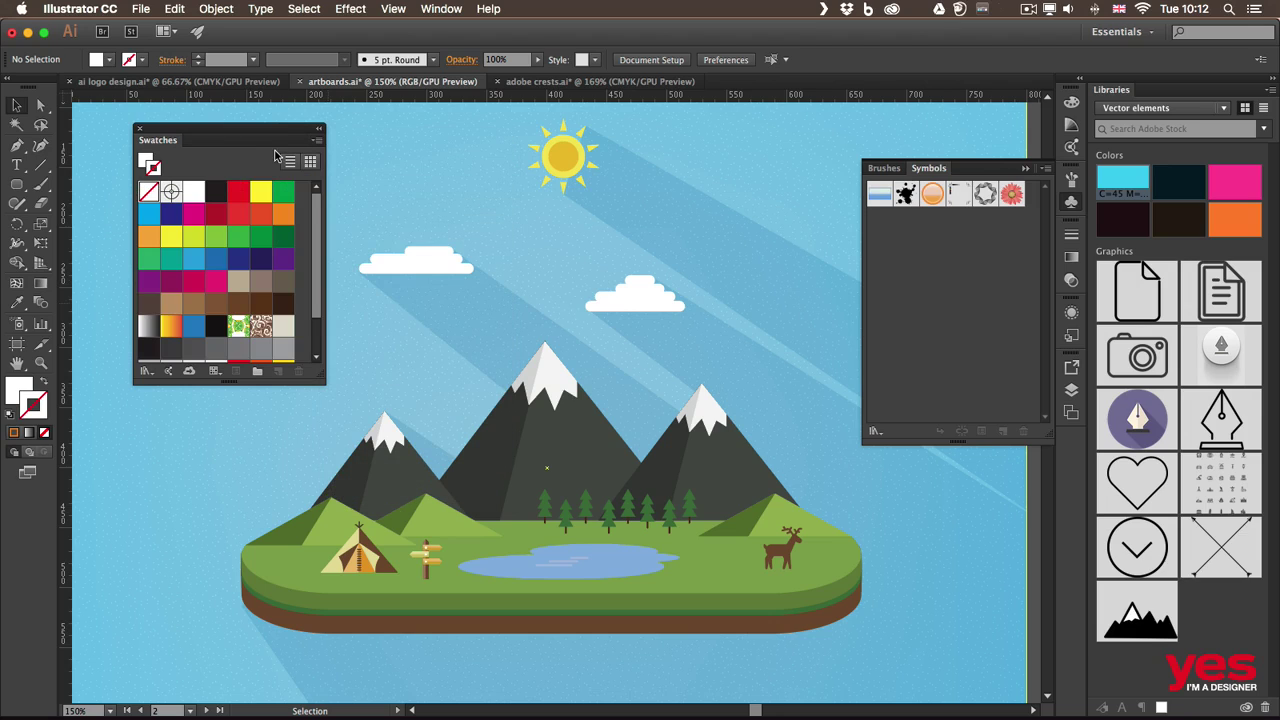
Close the floating Swatches panel and show it again
left_click(138, 128)
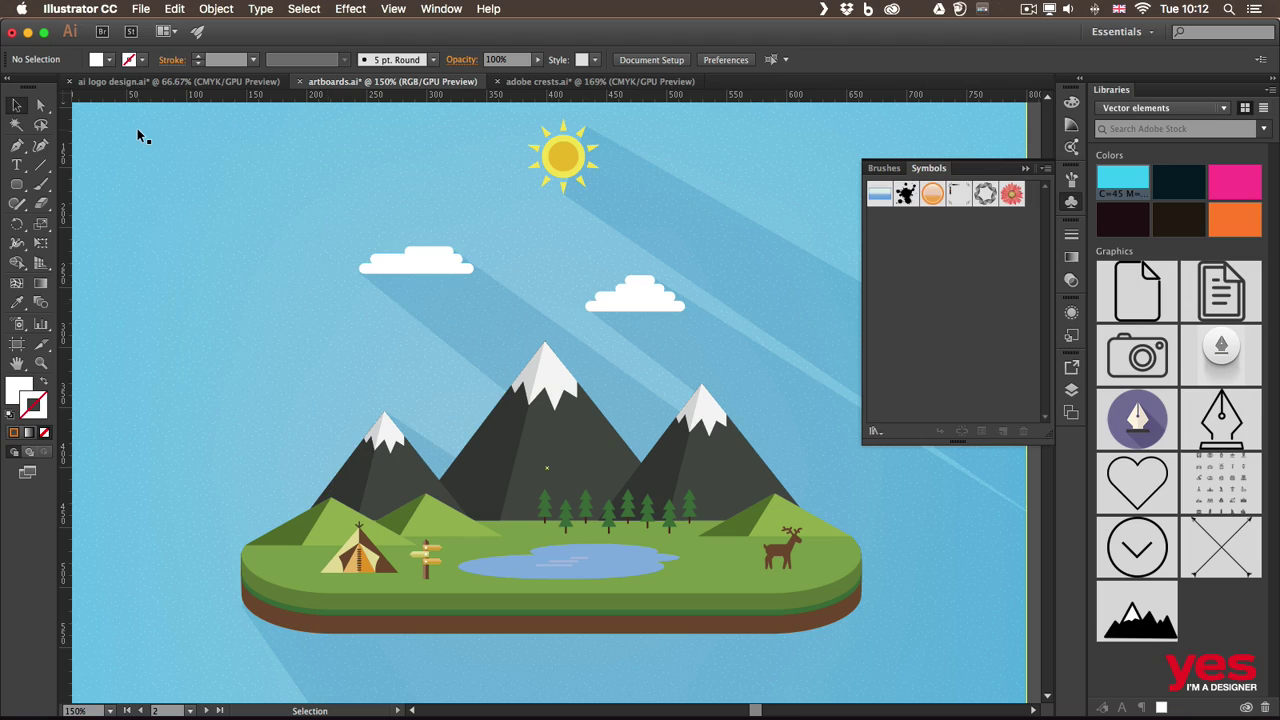
left_click(443, 9)
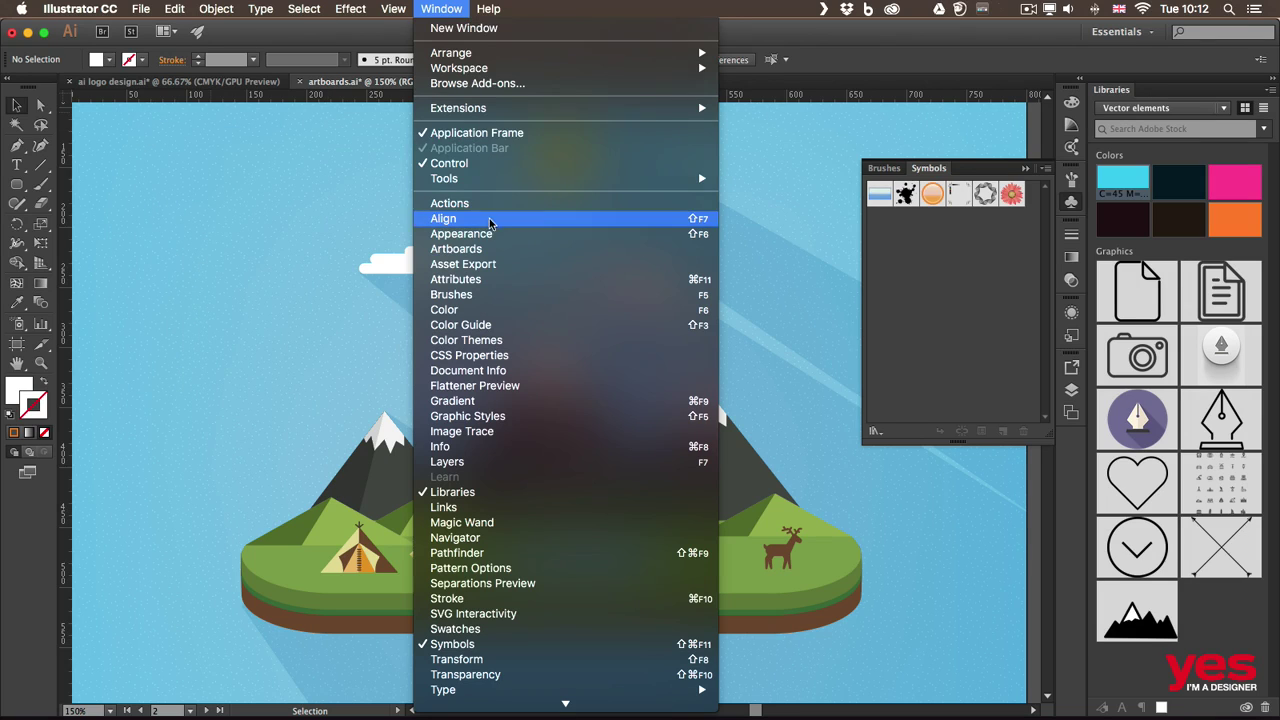
scroll(560, 686, "down", 3)
mouse_move(498, 567)
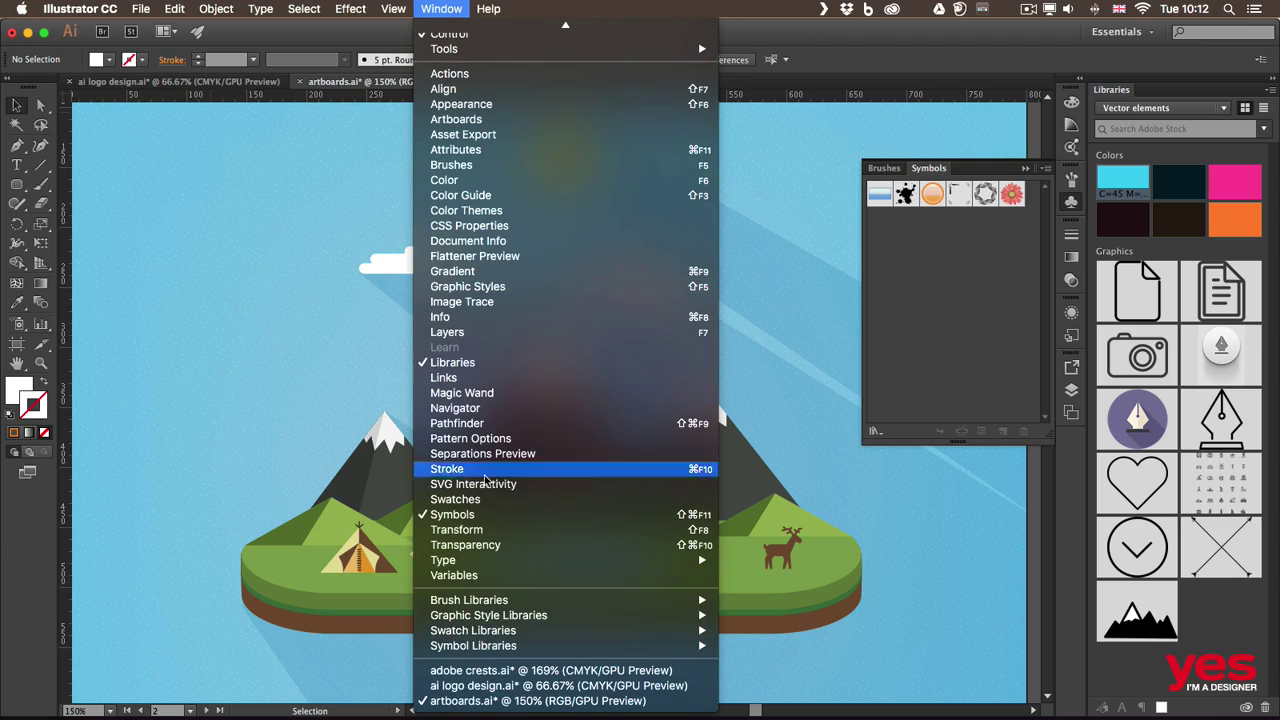
key("Escape")
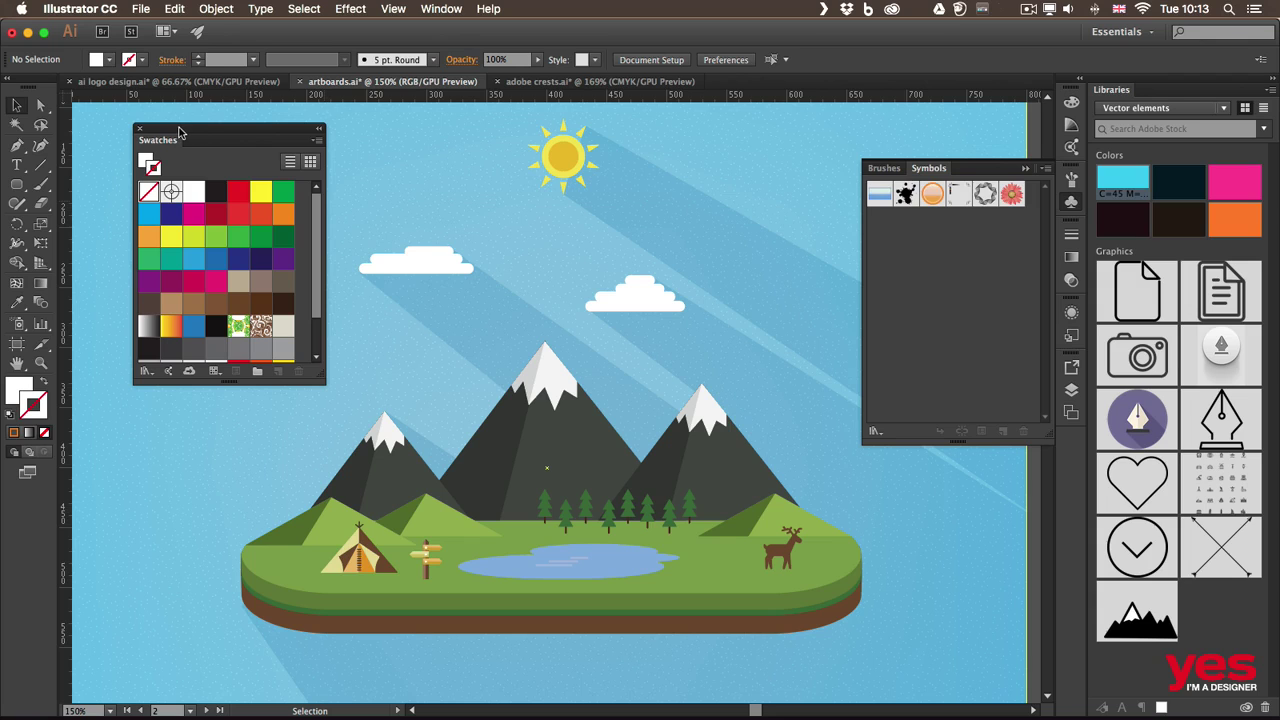
Dock Swatches as its own collapsed group between Transparency and Appearance, collapse Symbols, and test expanding and collapsing Swatches
left_click_drag(184, 132, 1277, 137)
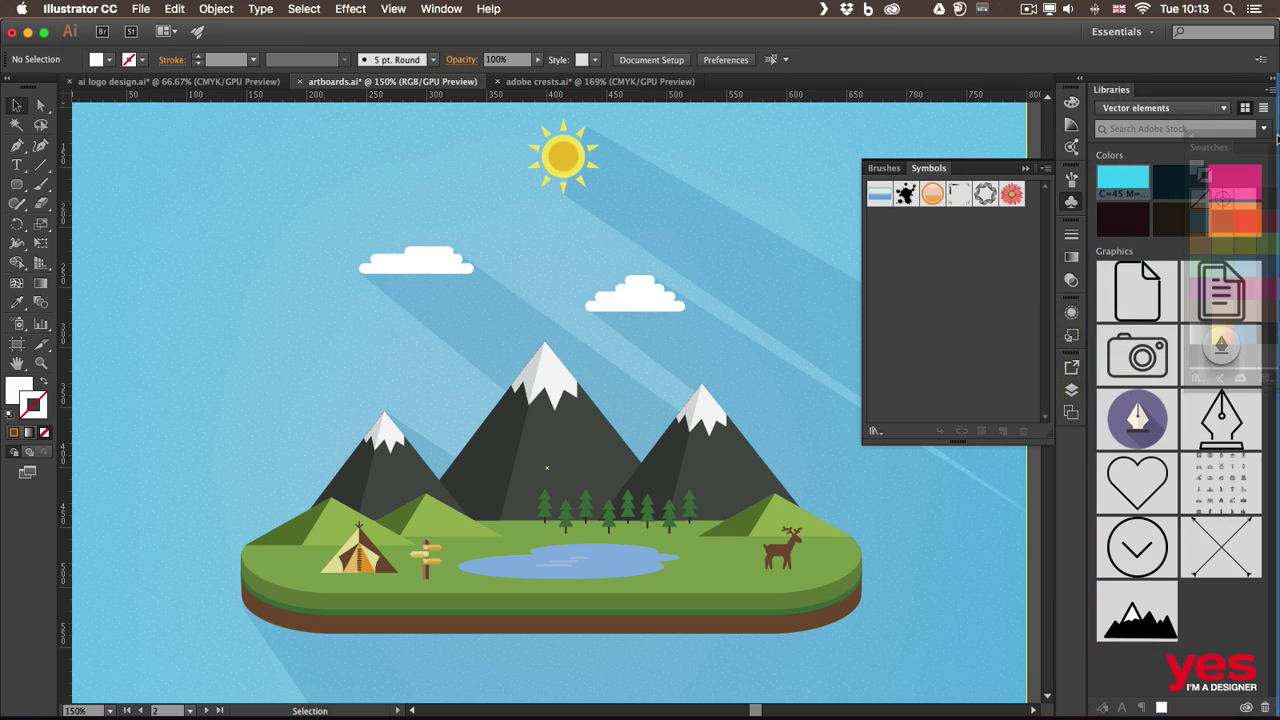
left_click_drag(1277, 137, 1088, 160)
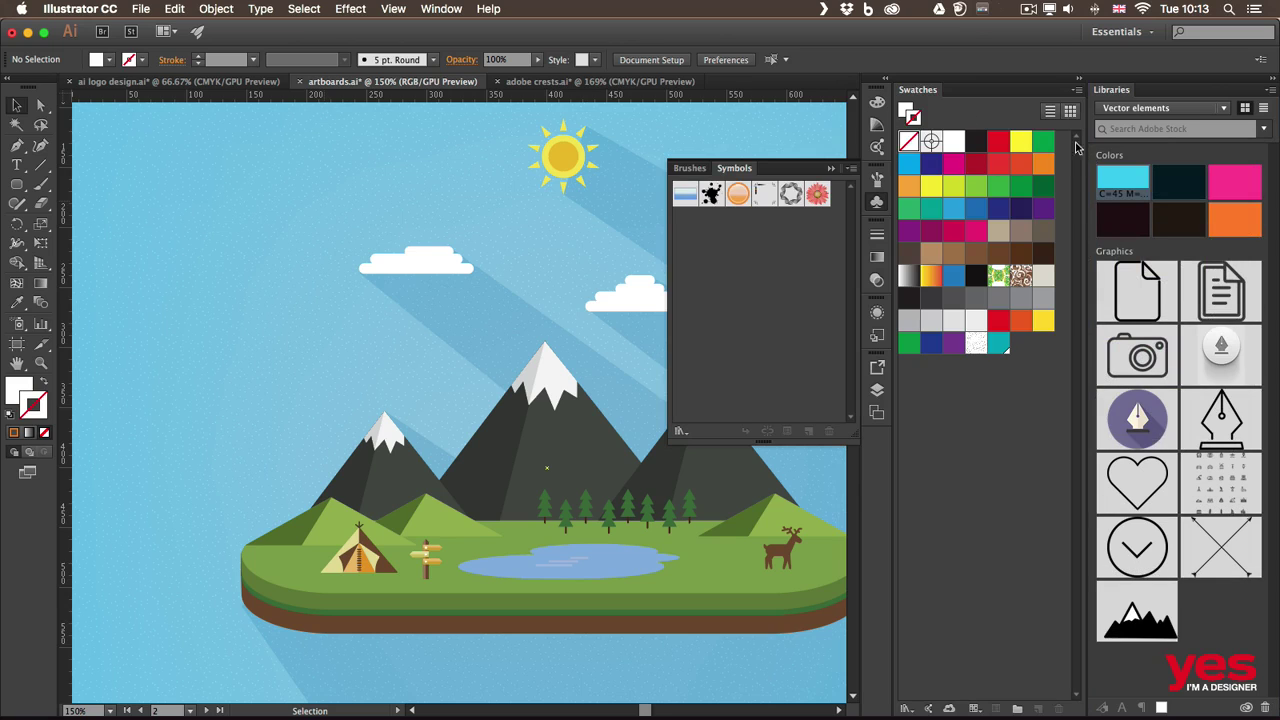
left_click_drag(907, 90, 877, 298)
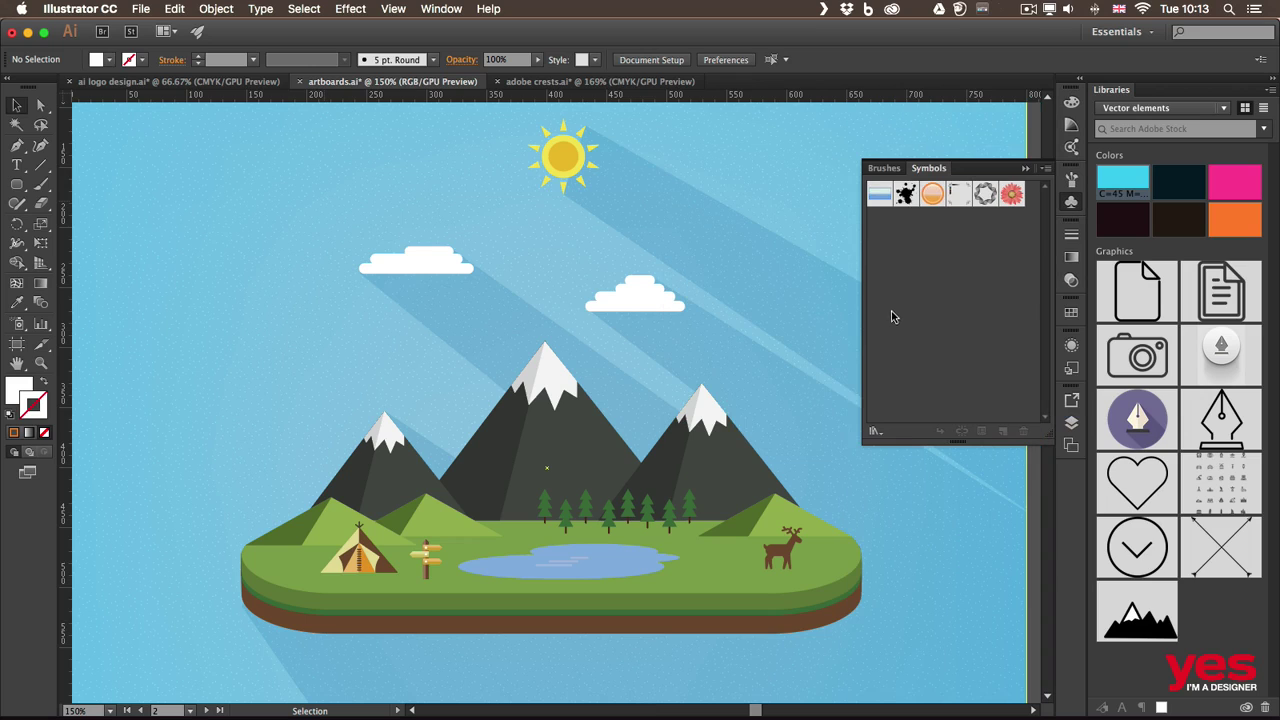
left_click(1071, 206)
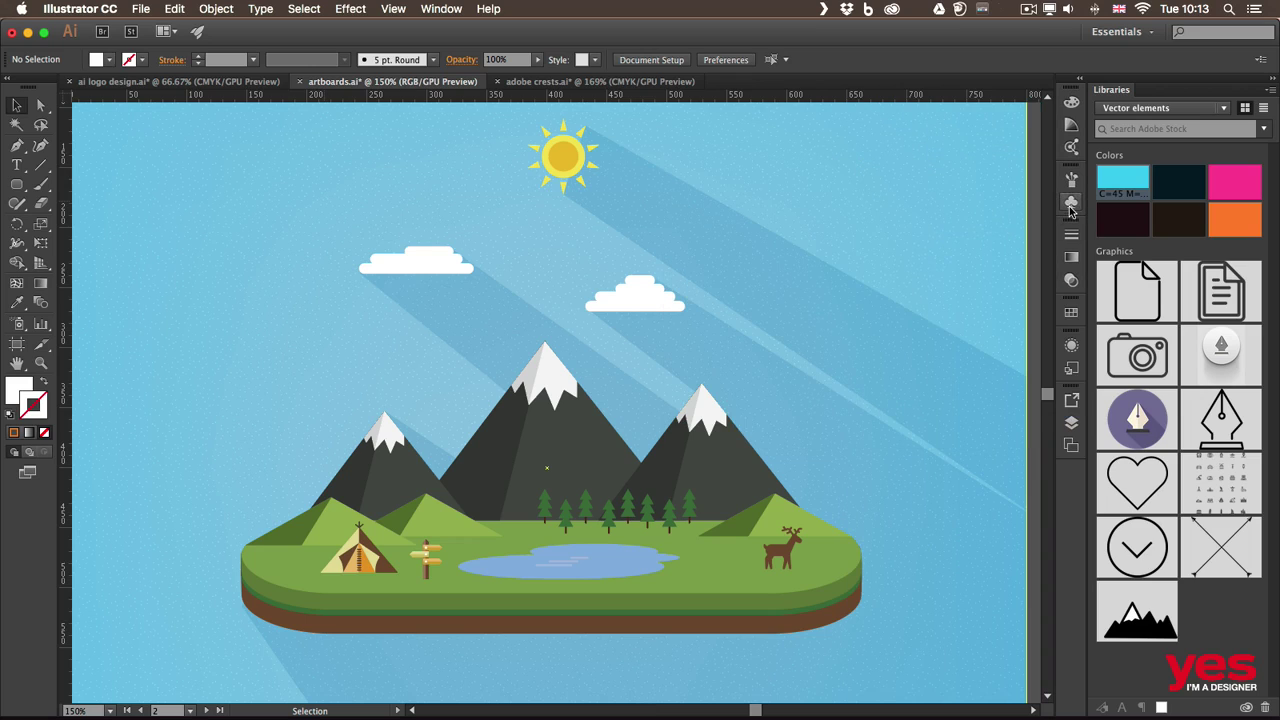
left_click(1071, 316)
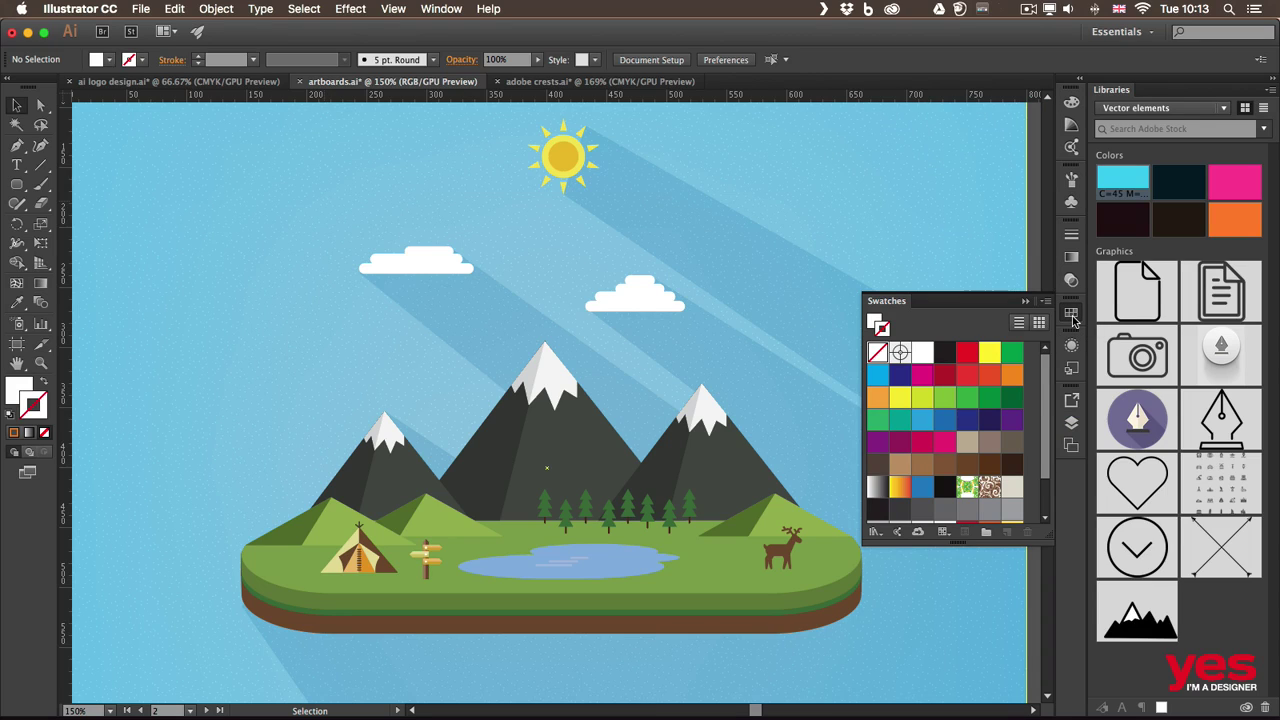
left_click(1071, 316)
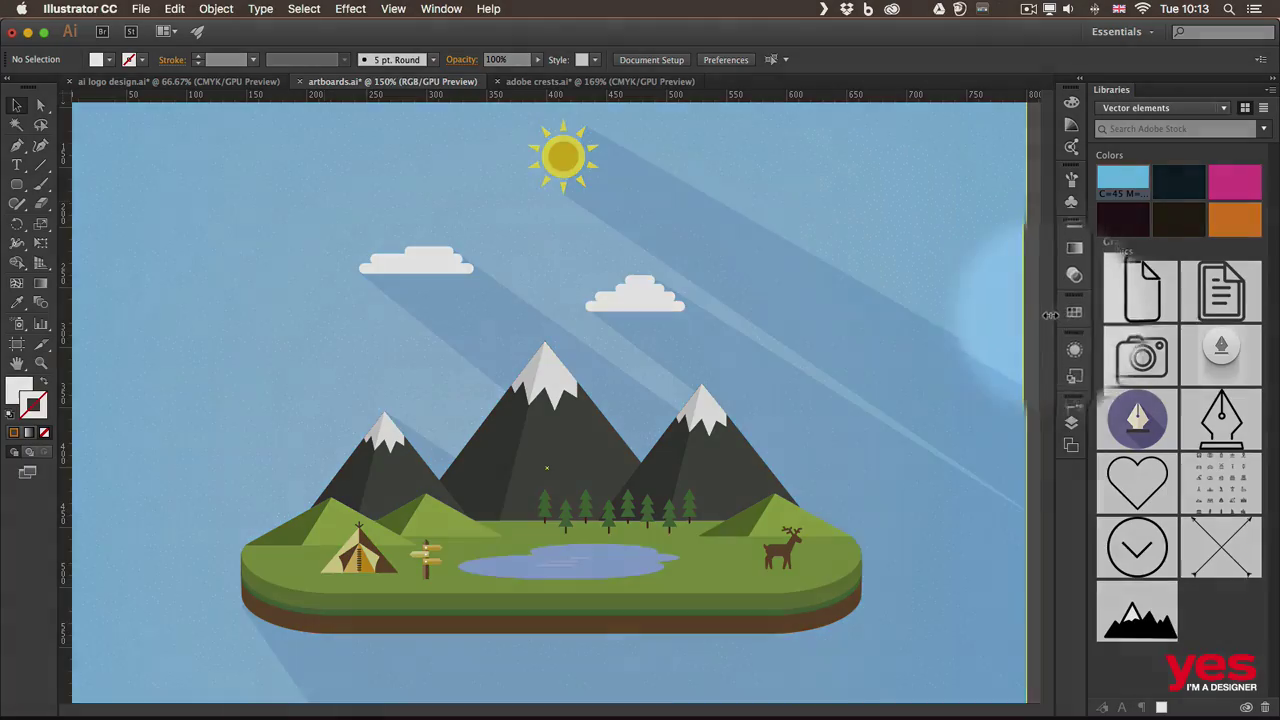
Widen the collapsed panel column to show panel names and move Libraries into its own group above Color
left_click_drag(1054, 314, 976, 314)
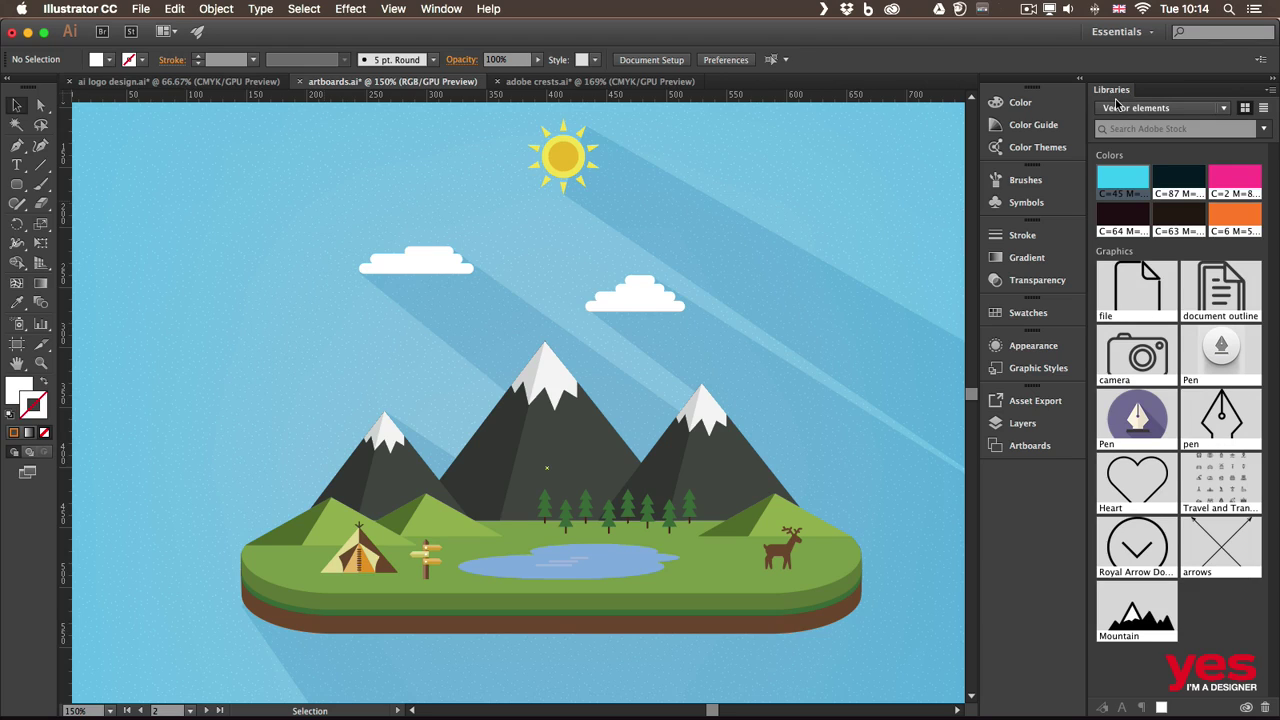
left_click_drag(1108, 90, 1013, 88)
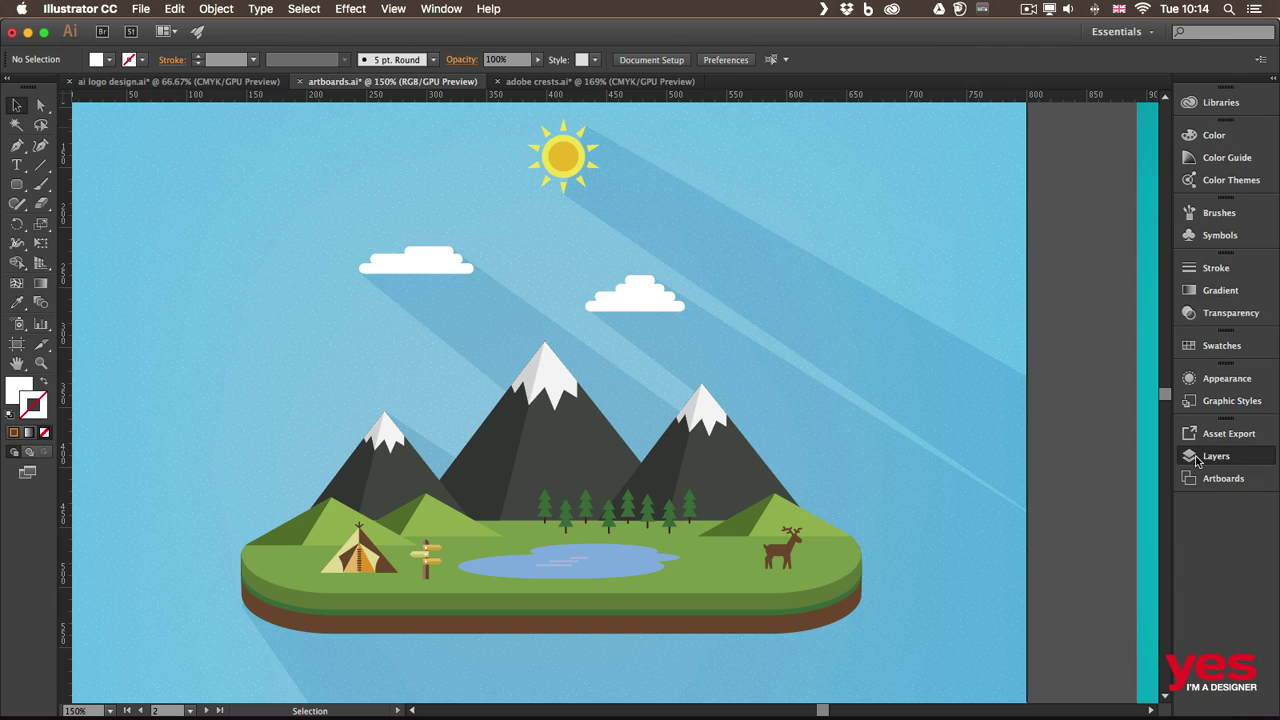
Move Layers into a new column on the outer side of the collapsed panels and expand it
left_click_drag(1197, 460, 1276, 485)
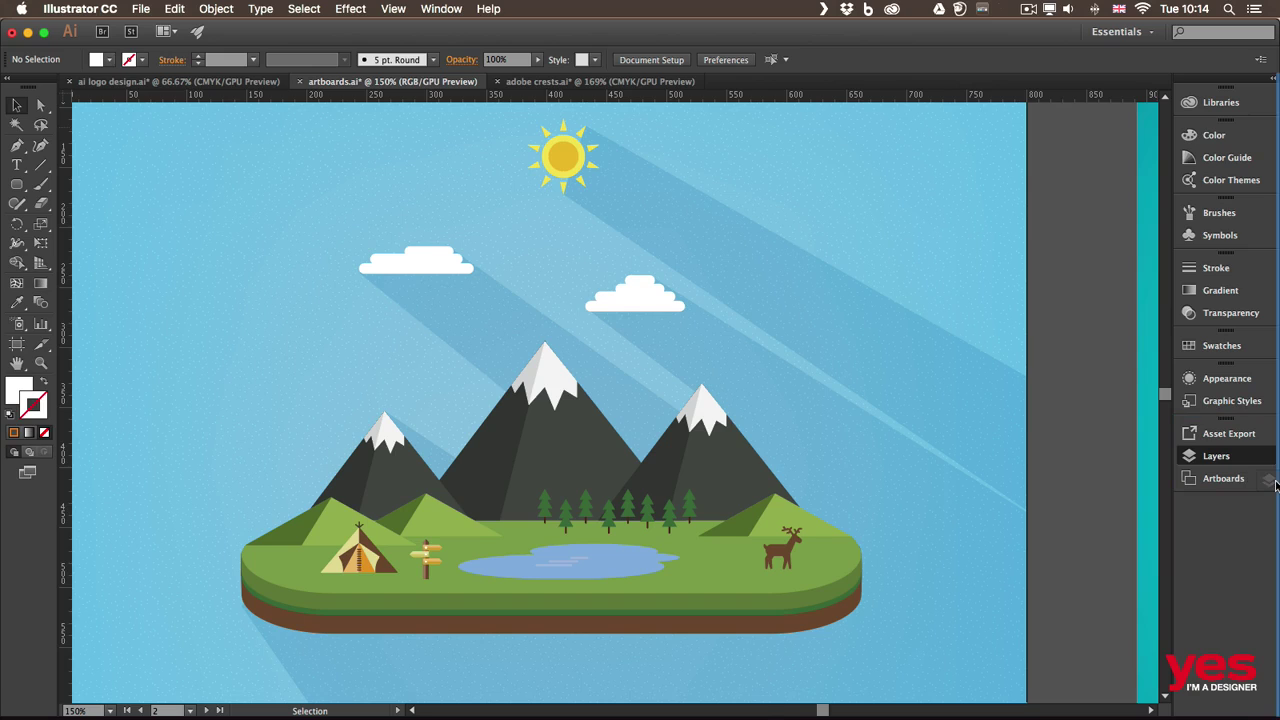
left_click_drag(1276, 485, 1276, 486)
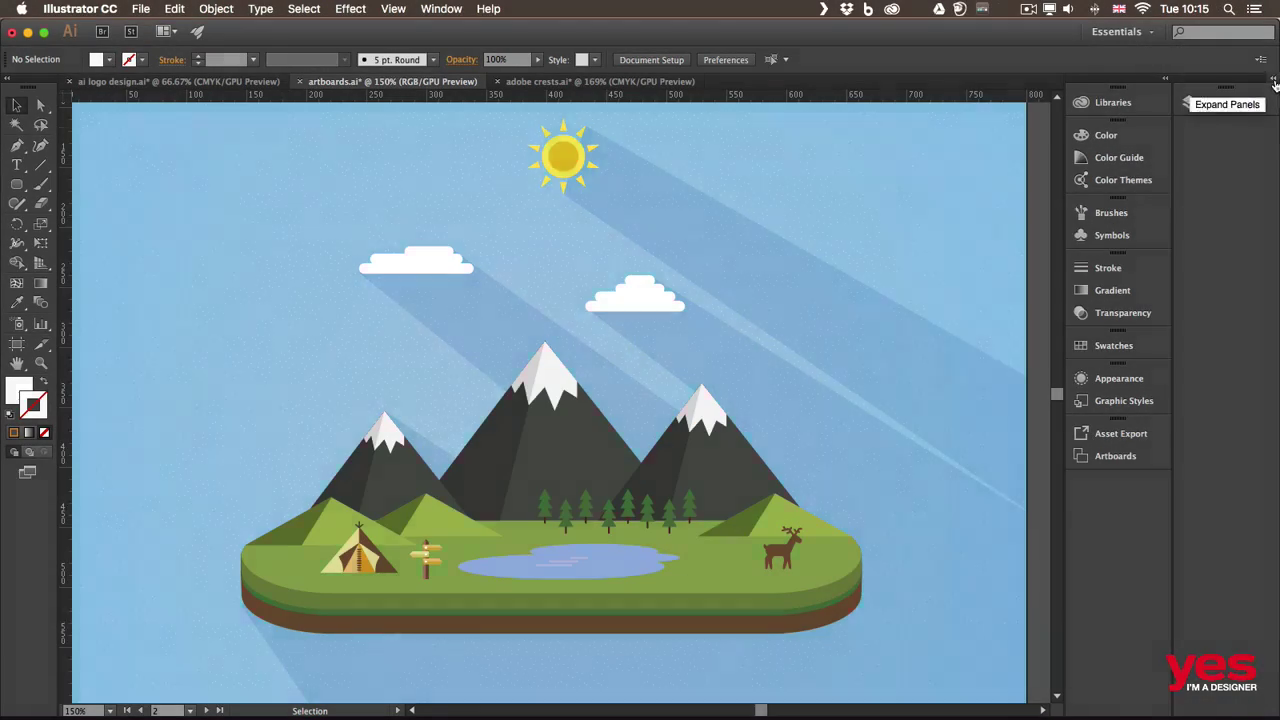
left_click(1272, 82)
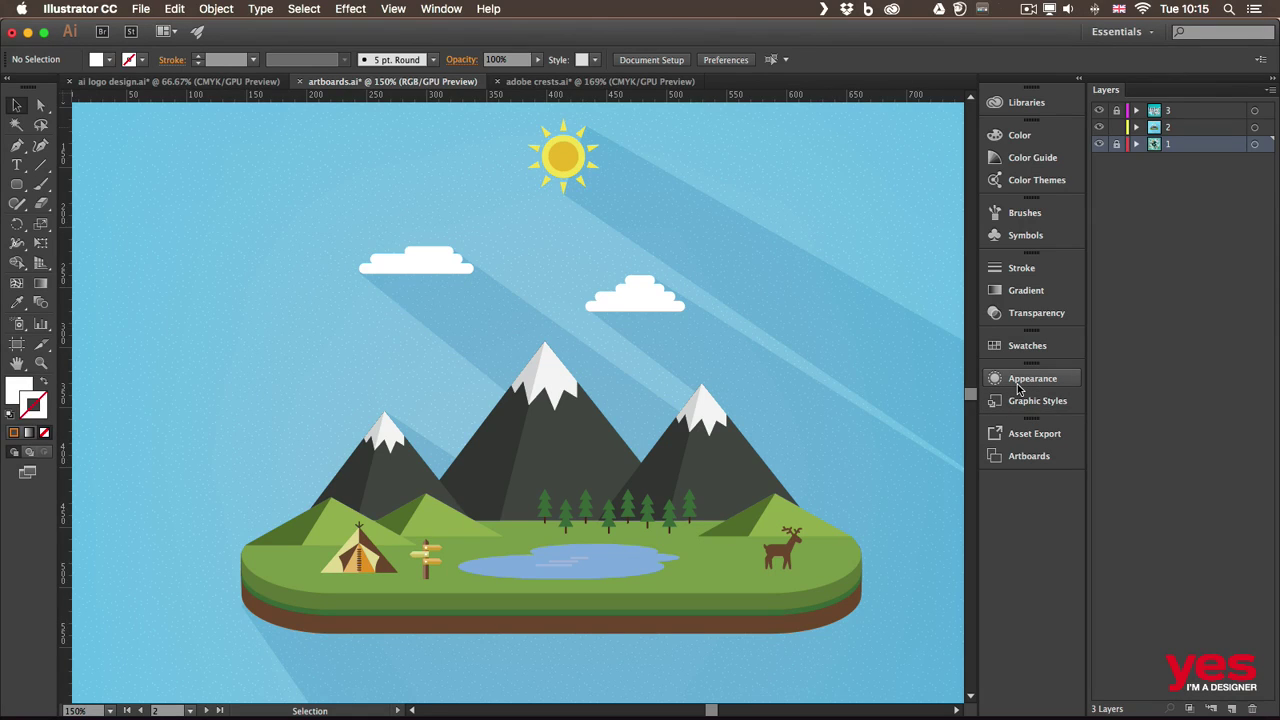
Dock Appearance below Layers in the expanded column and enlarge it to about half the column's height
left_click_drag(1014, 384, 1170, 713)
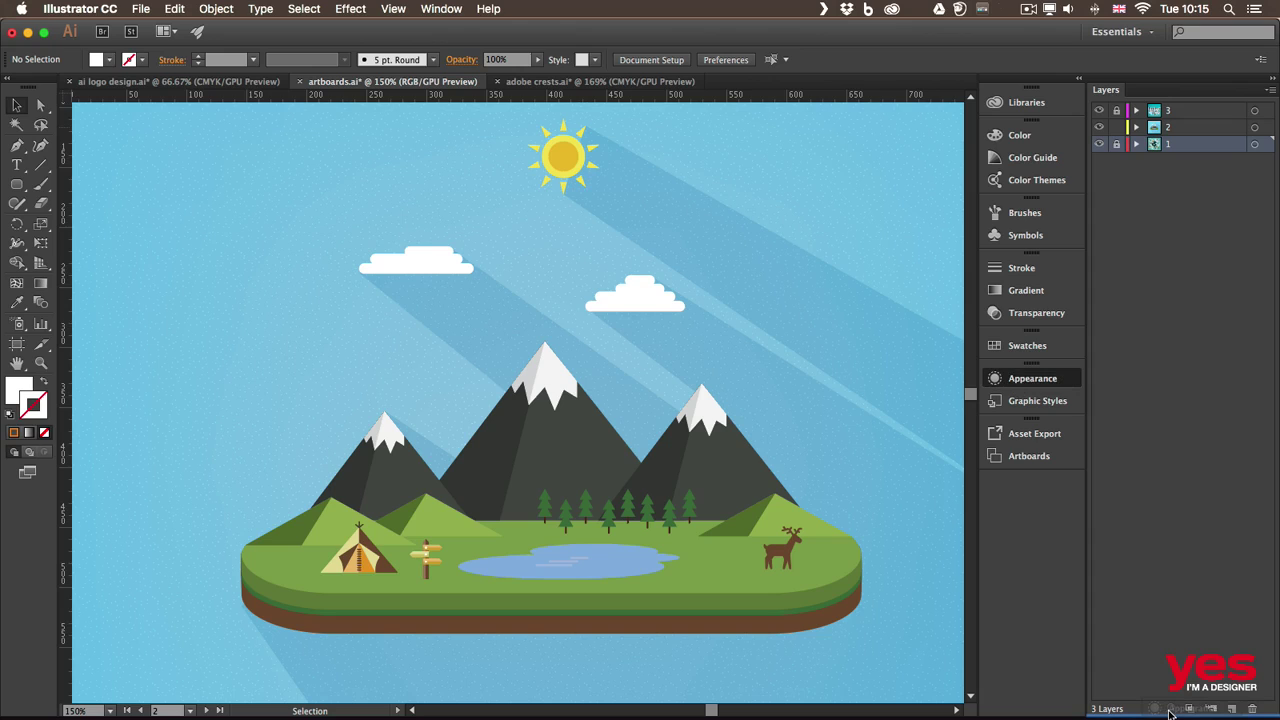
left_click_drag(1170, 713, 1170, 713)
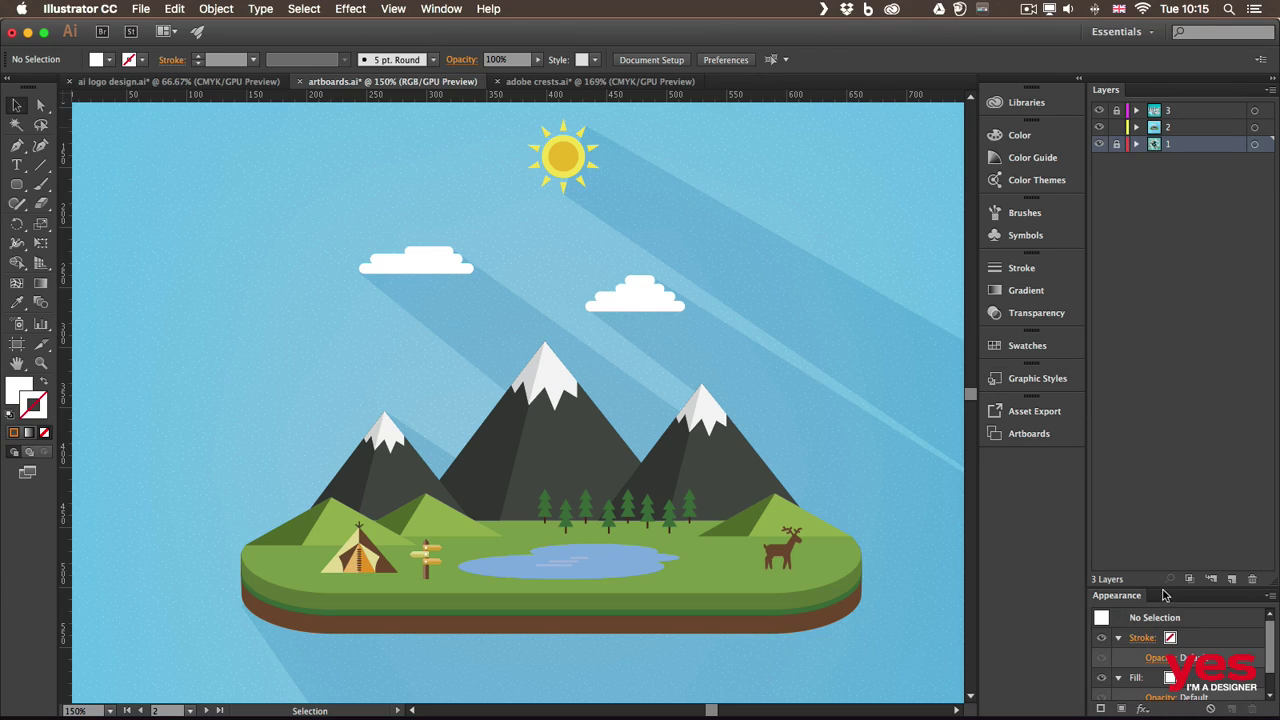
left_click_drag(1155, 591, 1161, 418)
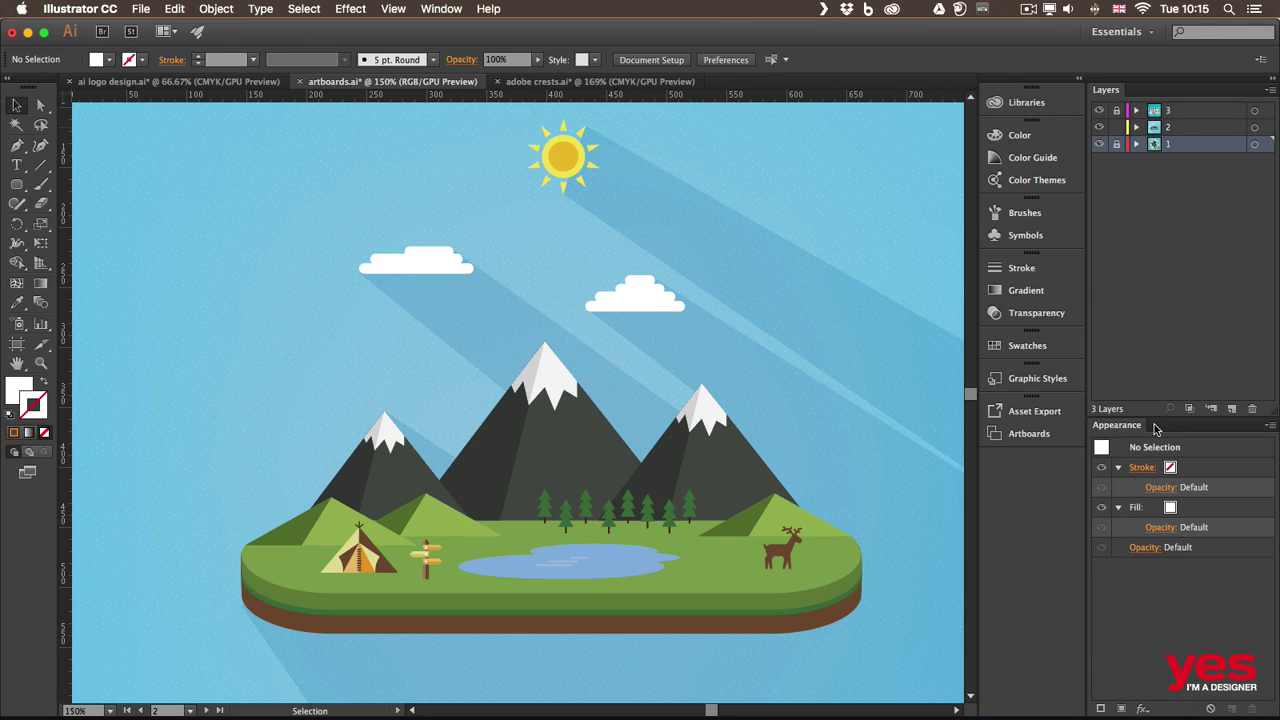
Show the Transform, Align and Pathfinder panel group and dock it between Transparency and Swatches
left_click(443, 9)
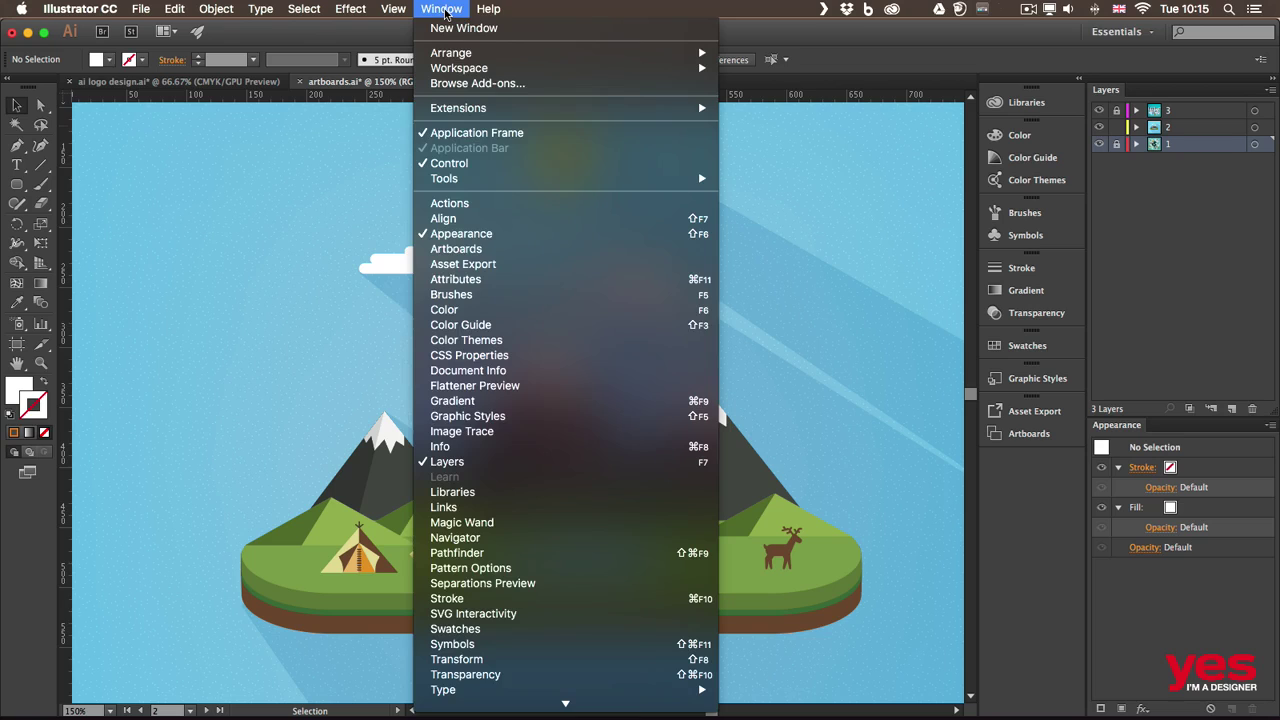
left_click(502, 553)
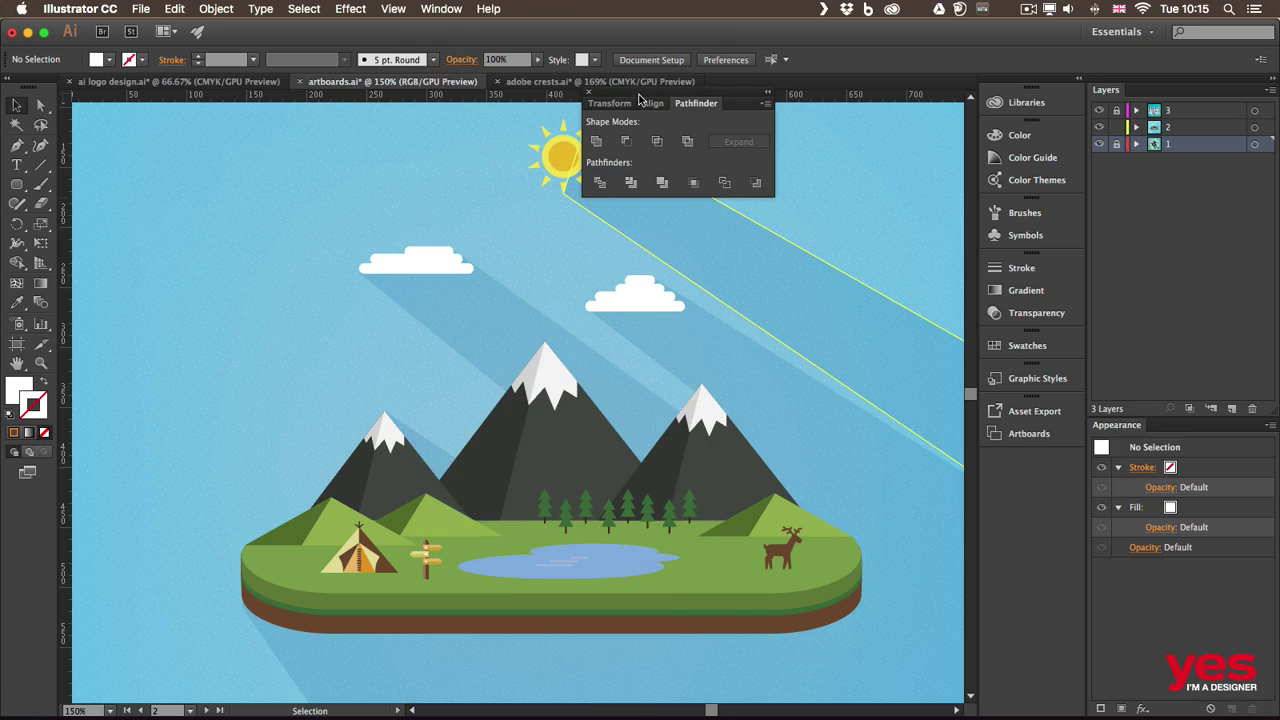
left_click_drag(640, 100, 1026, 331)
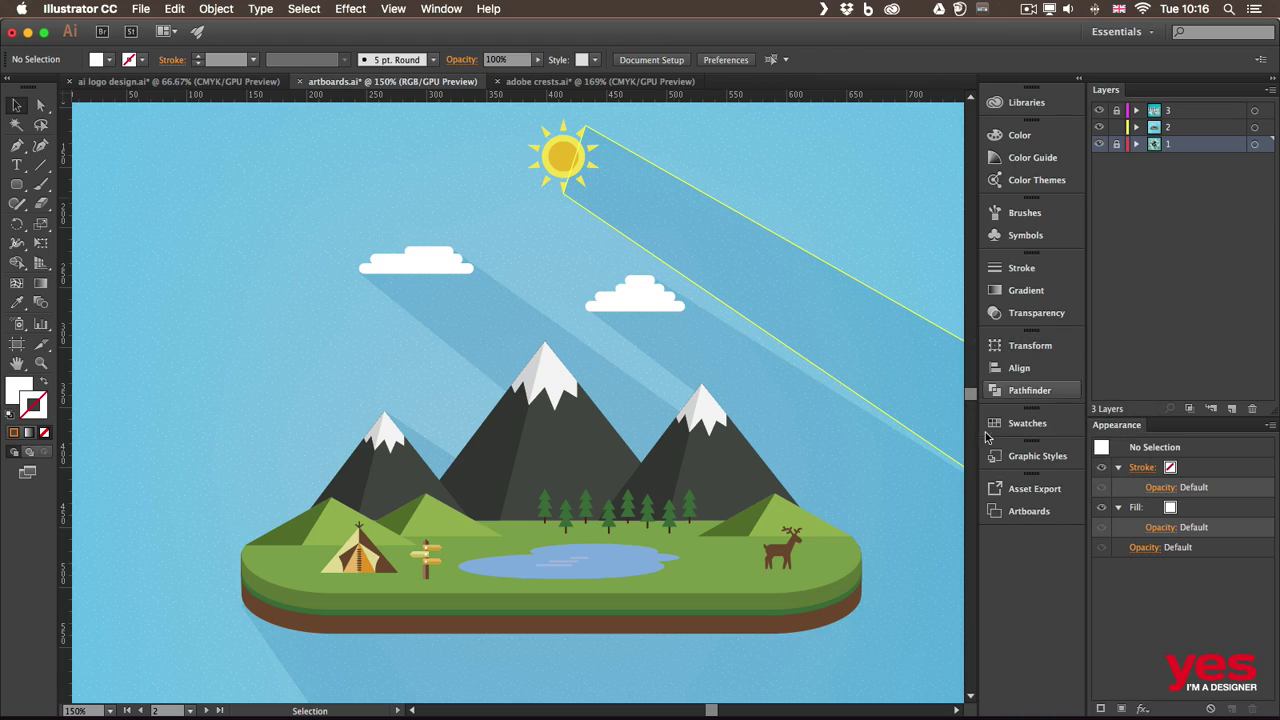
Move Swatches into its own group below Color Themes, and Gradient into its own group below Swatches
left_click_drag(1025, 423, 1021, 197)
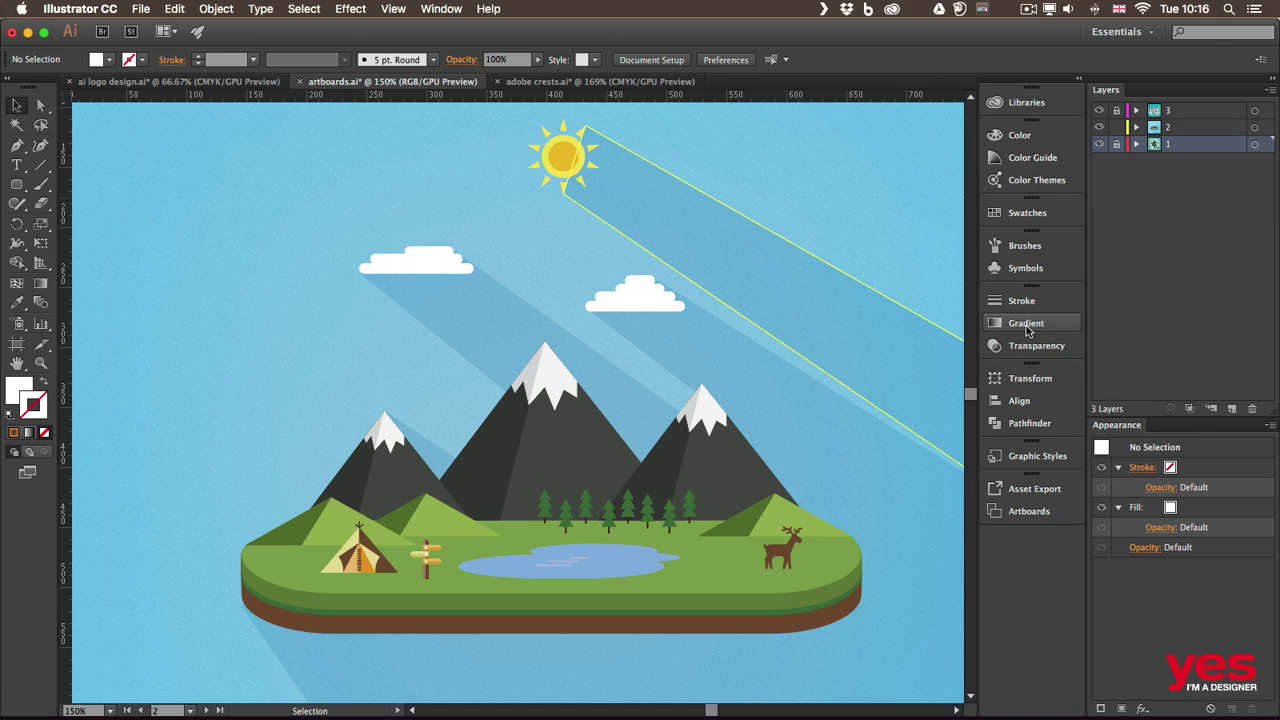
left_click_drag(1027, 328, 1032, 231)
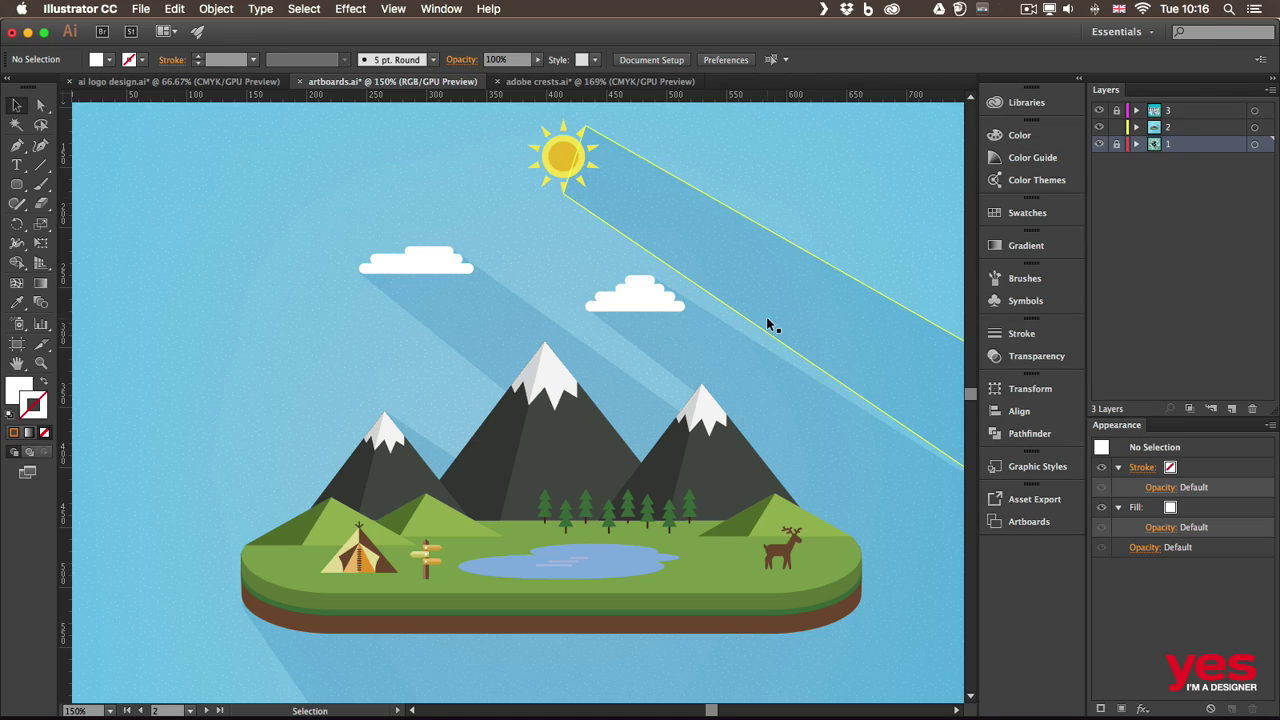
Toggle the toolbox between one and two columns, leaving it in a single column
left_click(7, 82)
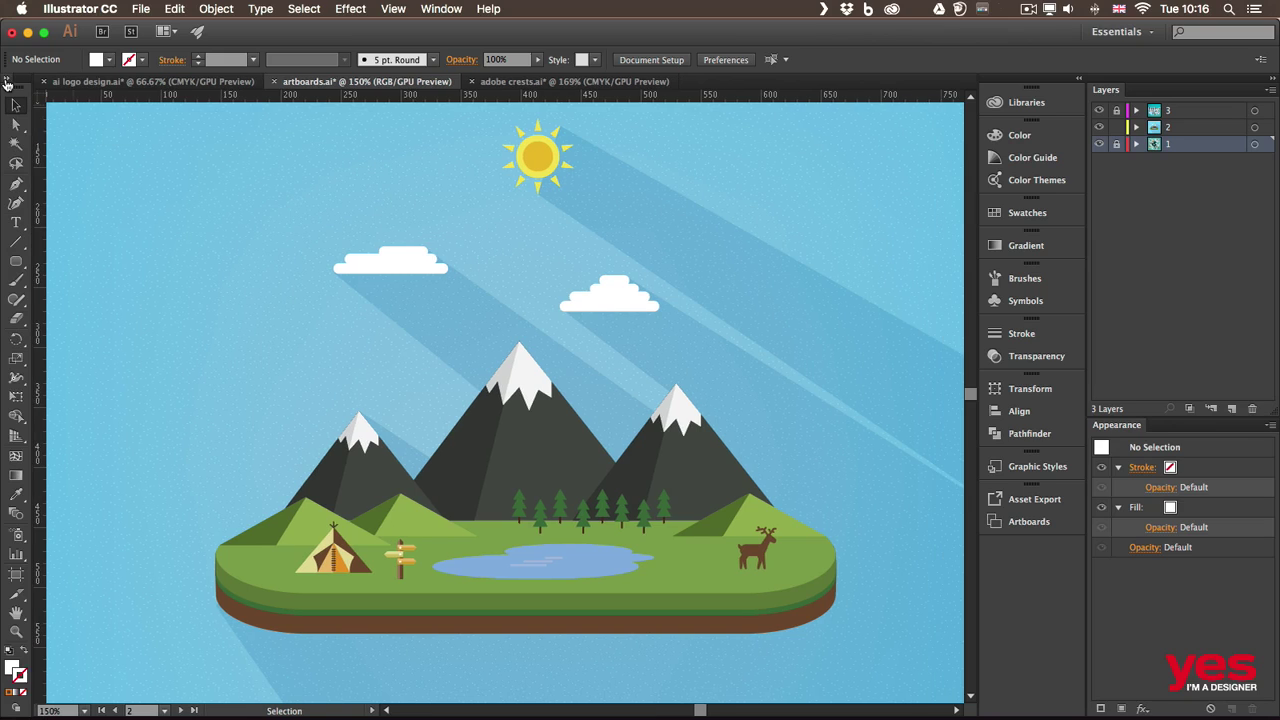
left_click(7, 82)
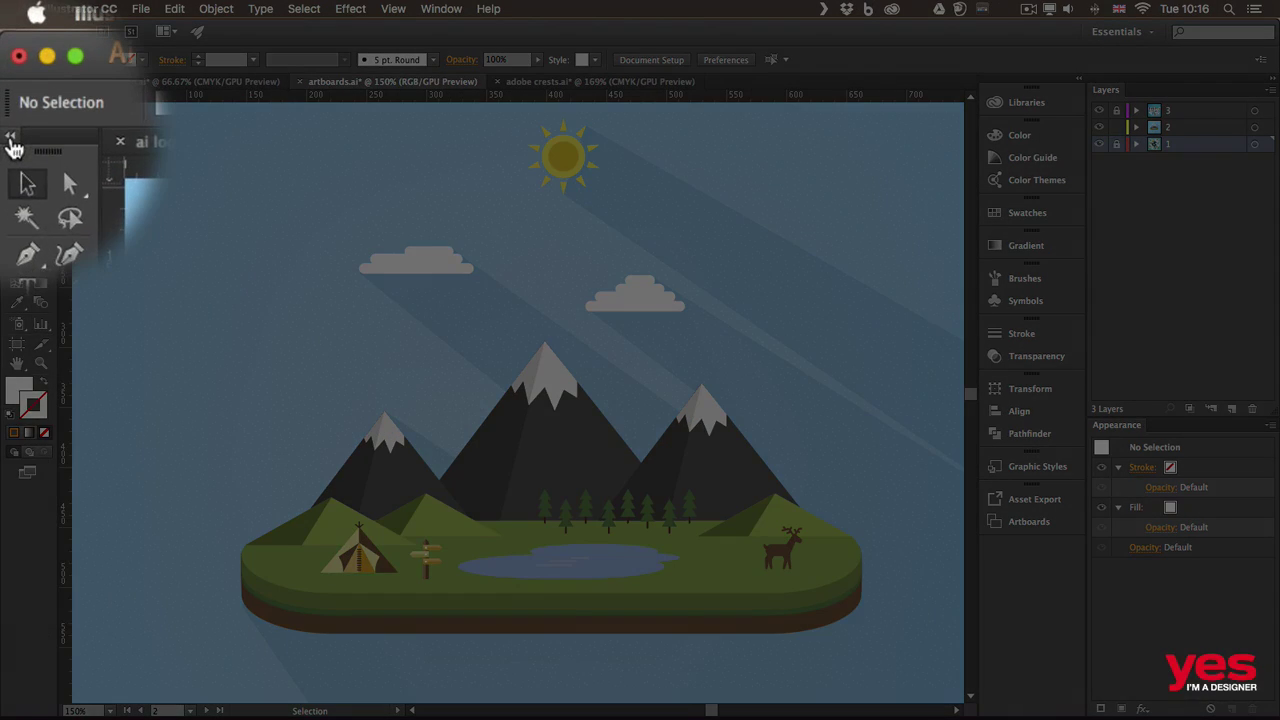
left_click(7, 82)
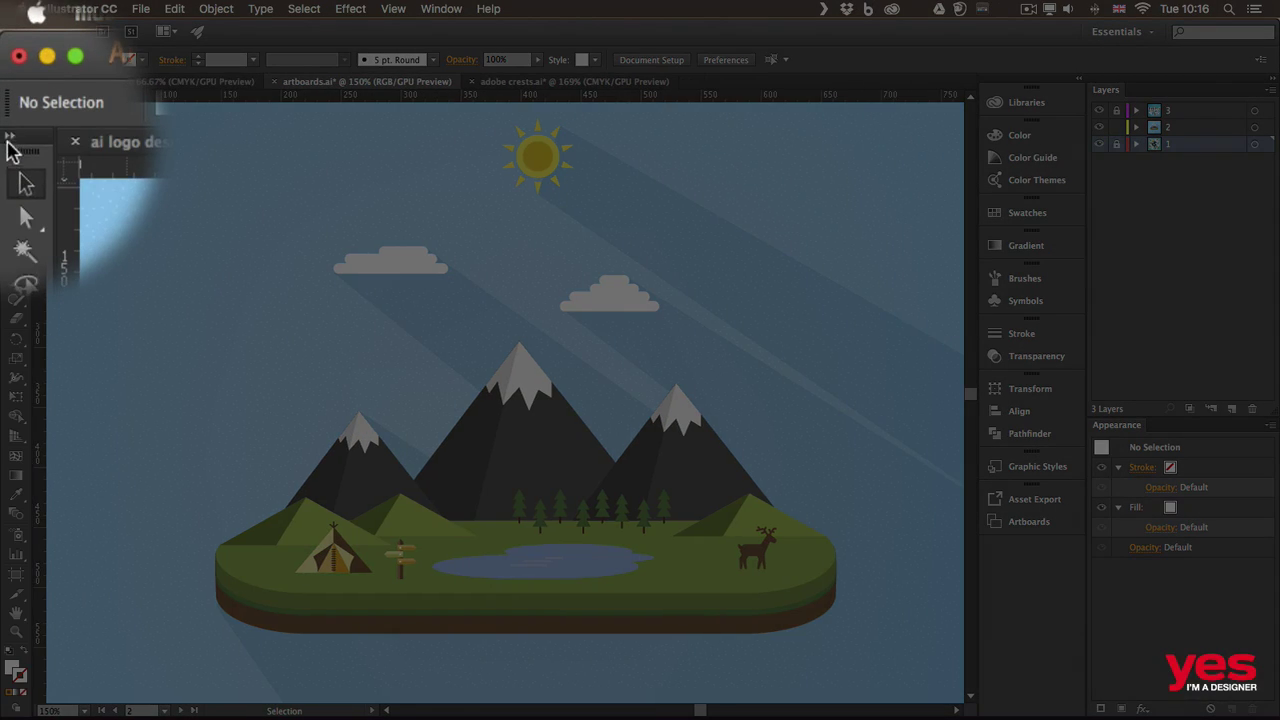
Expand the toolbox to two columns, dock it beside the collapsed panel column, and return it to the opposite side of the workspace
left_click(7, 82)
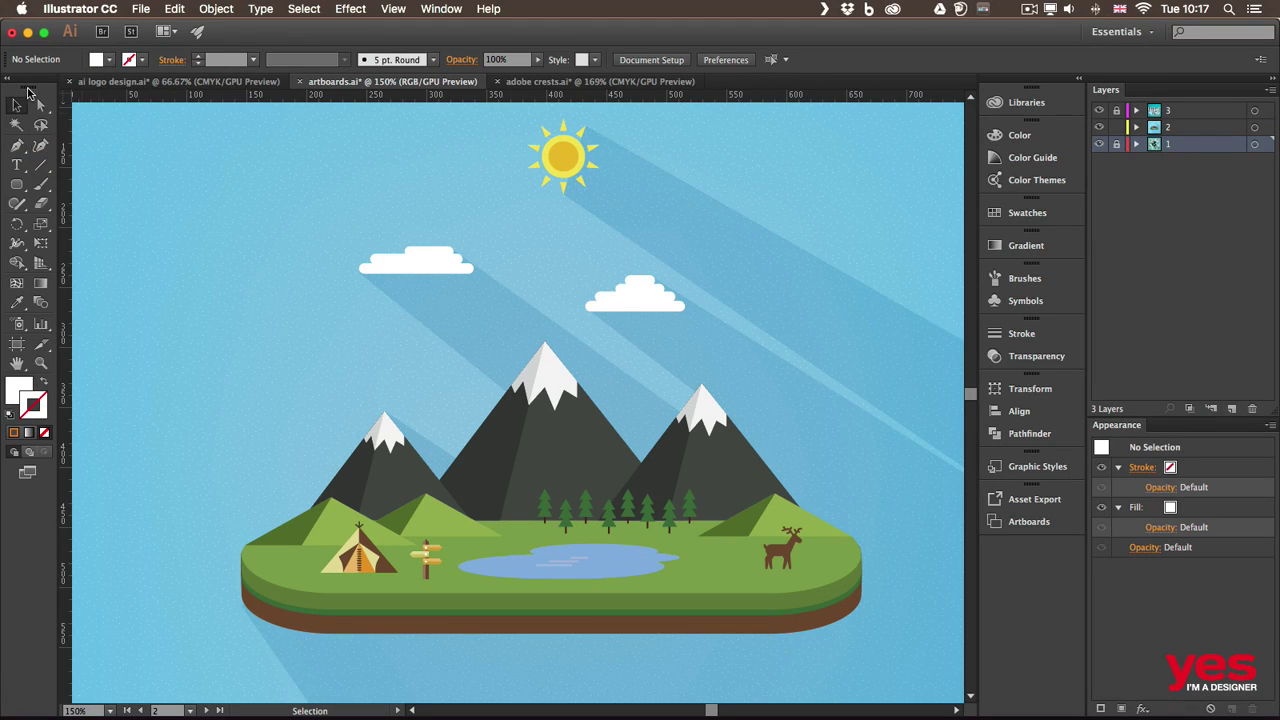
left_click_drag(28, 92, 958, 188)
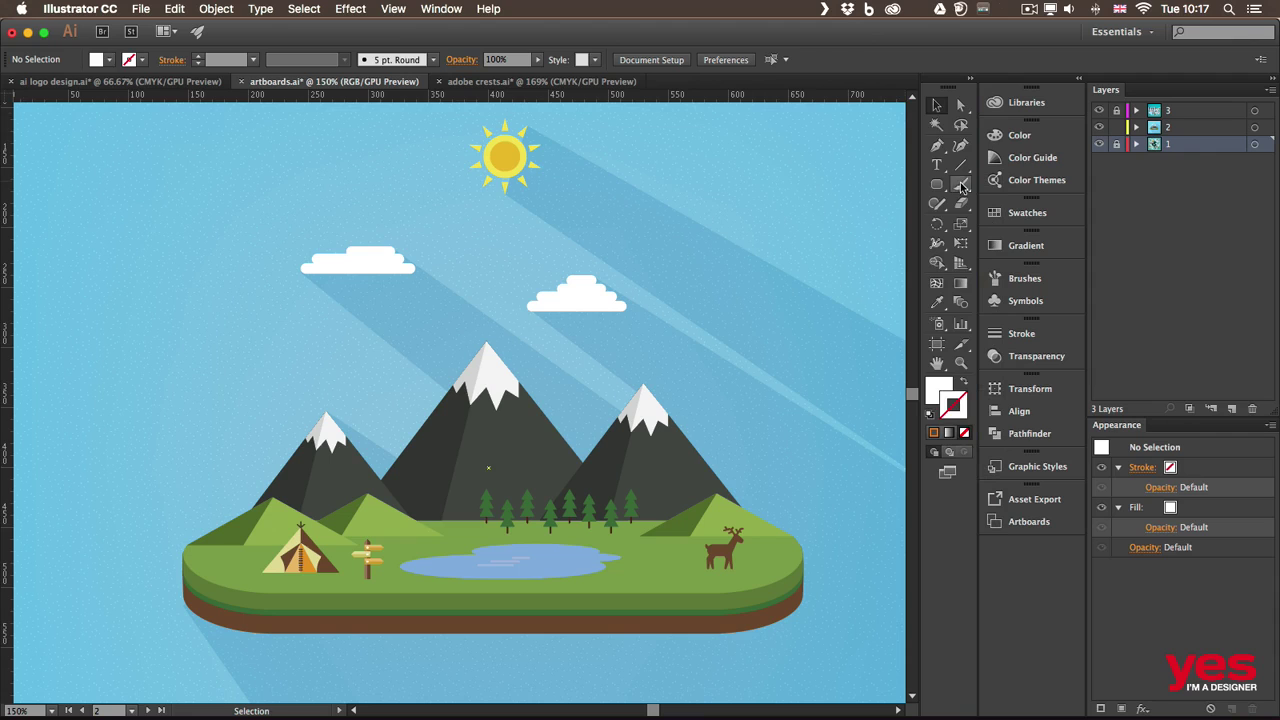
left_click_drag(945, 96, 5, 215)
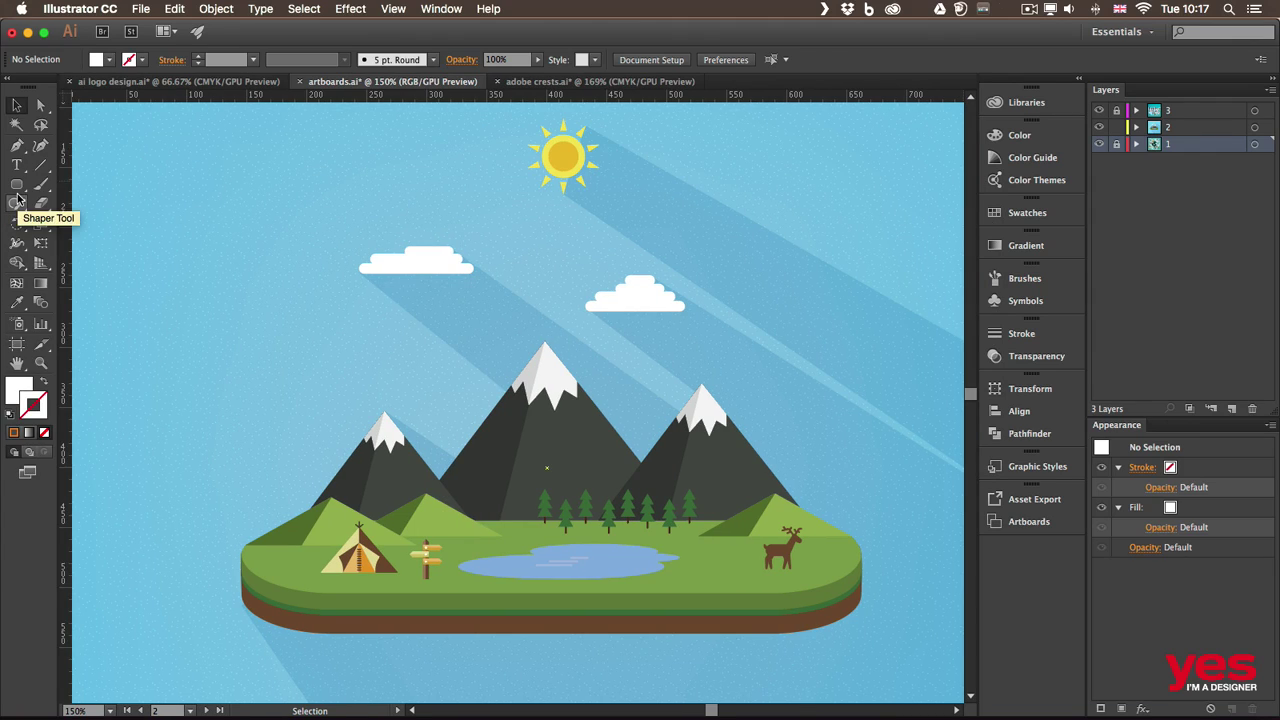
left_click(33, 398)
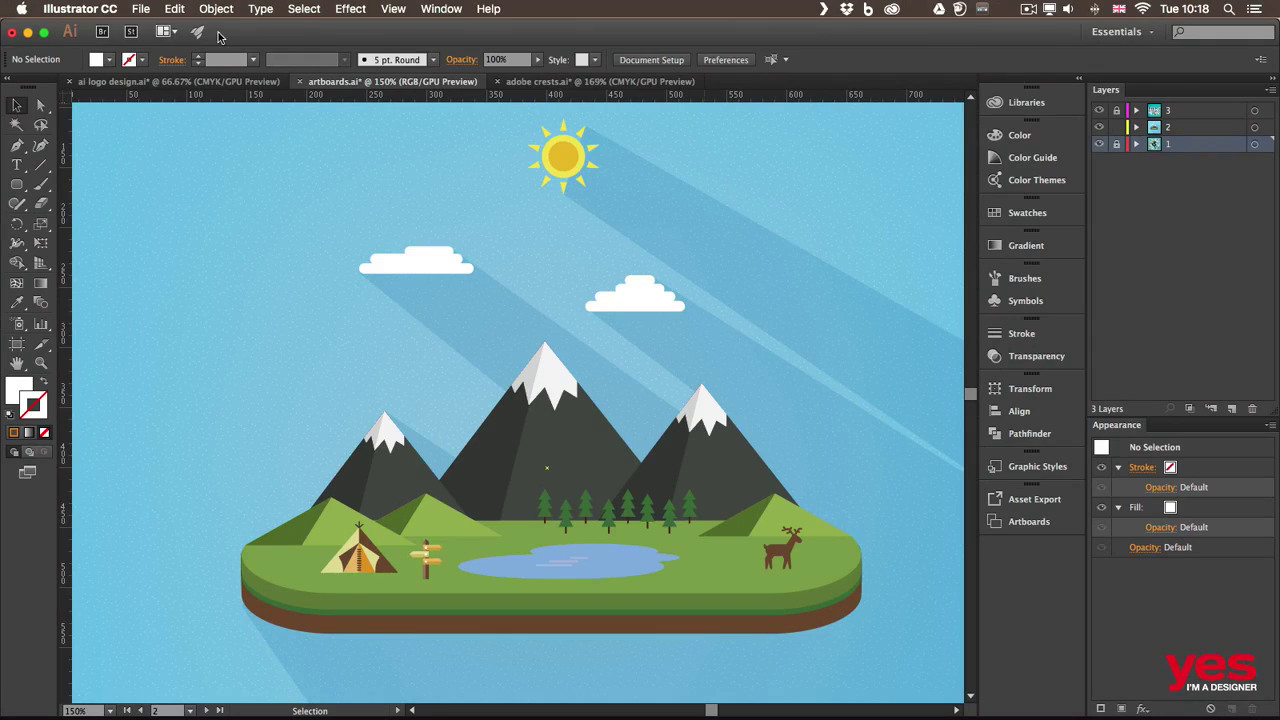
left_click(100, 10)
mouse_move(97, 56)
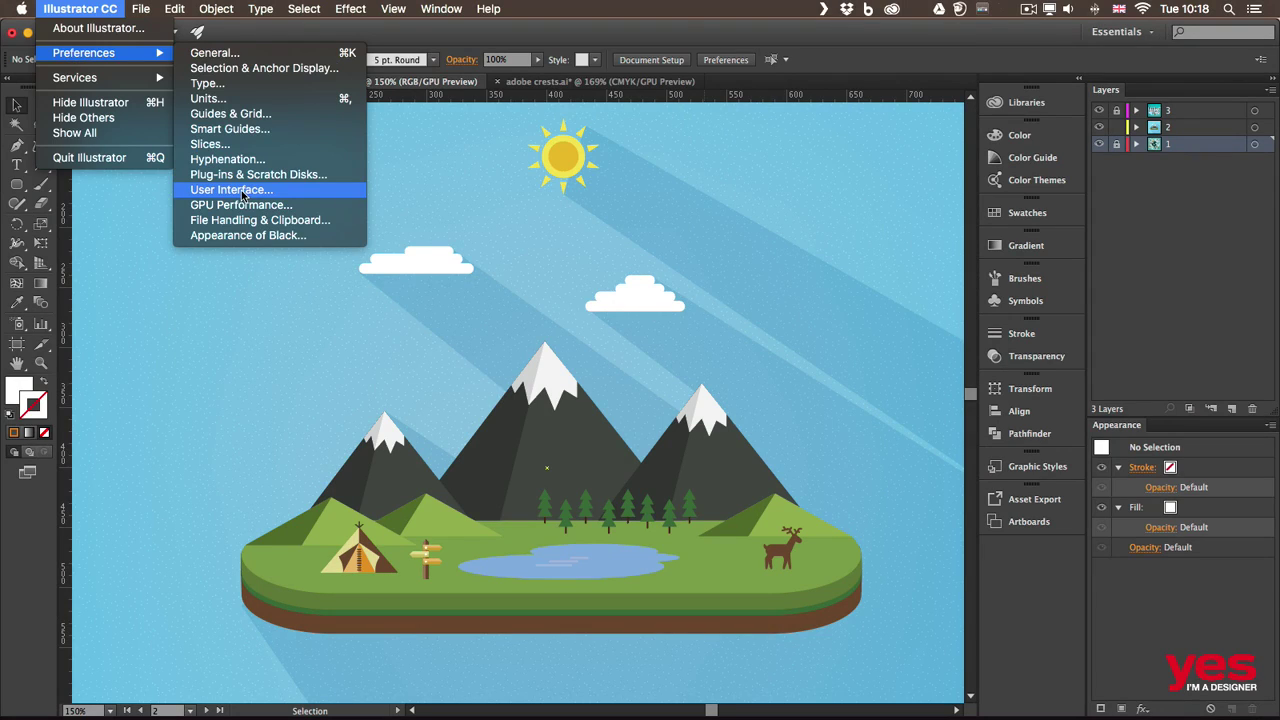
mouse_move(172, 7)
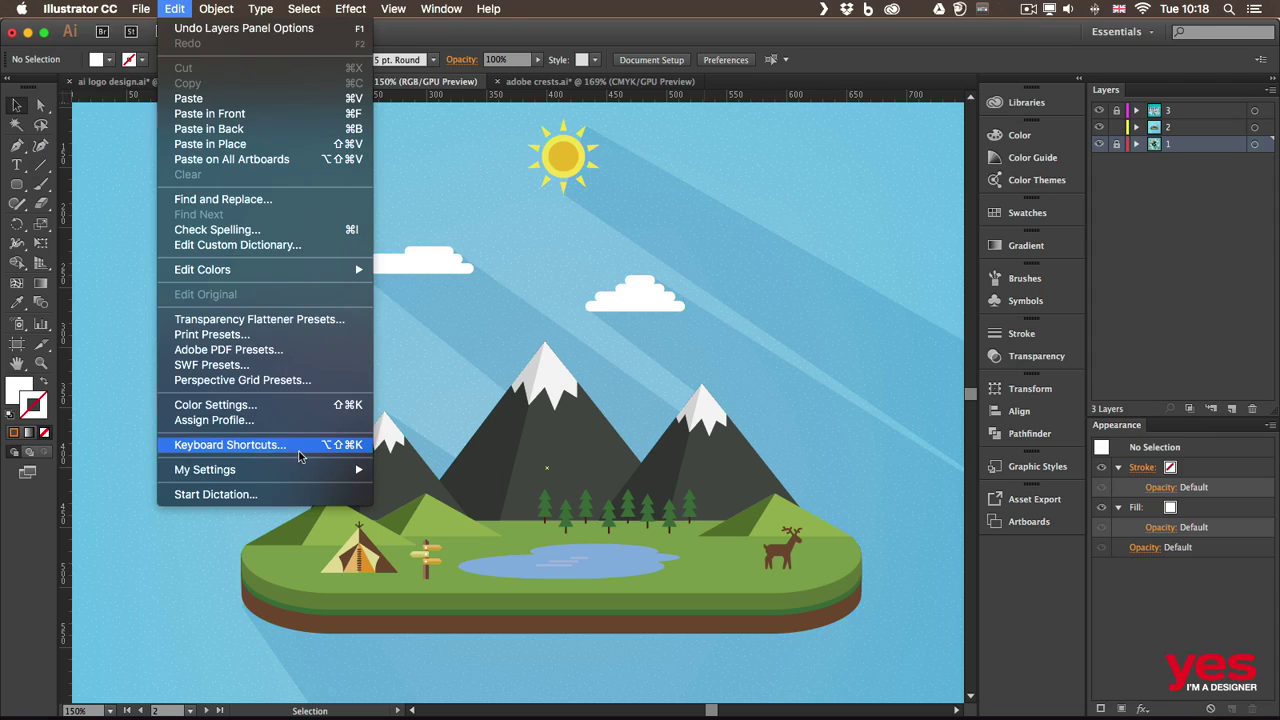
left_click(547, 32)
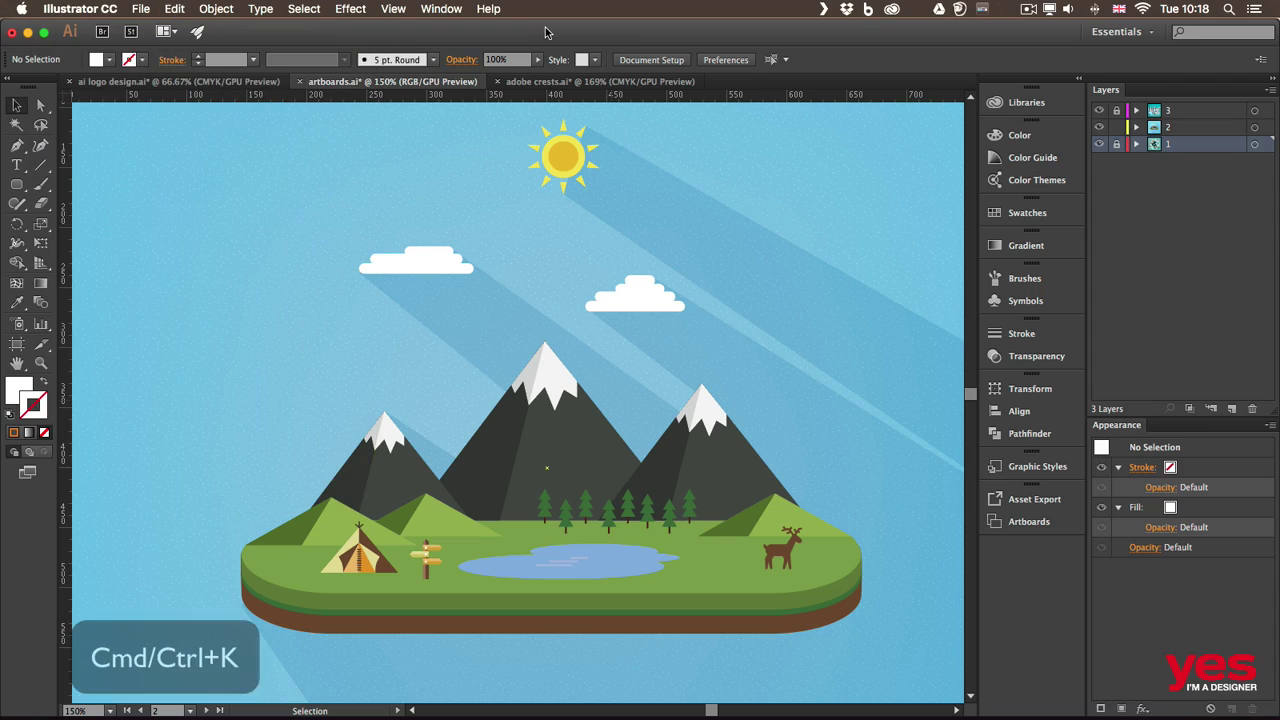
Try the Dark and Light brightness in the User Interface preferences, go back to Medium Dark, and discard the changes
key("super+k")
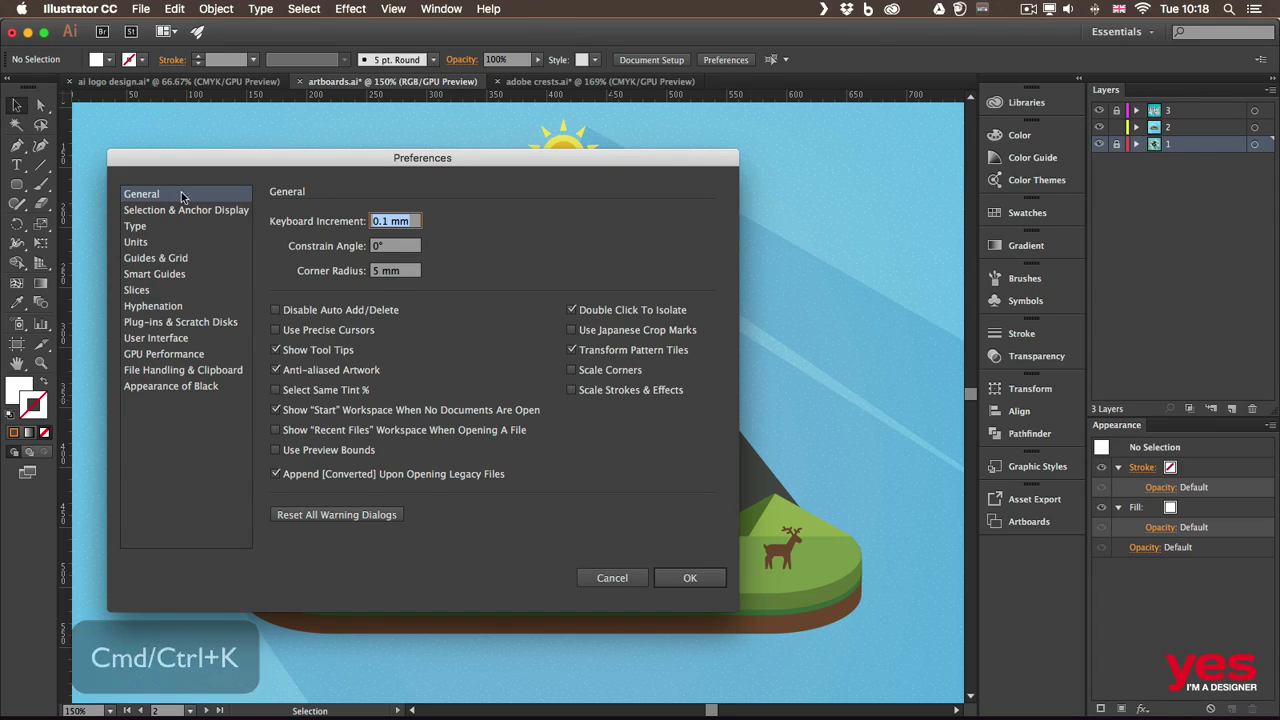
left_click(154, 339)
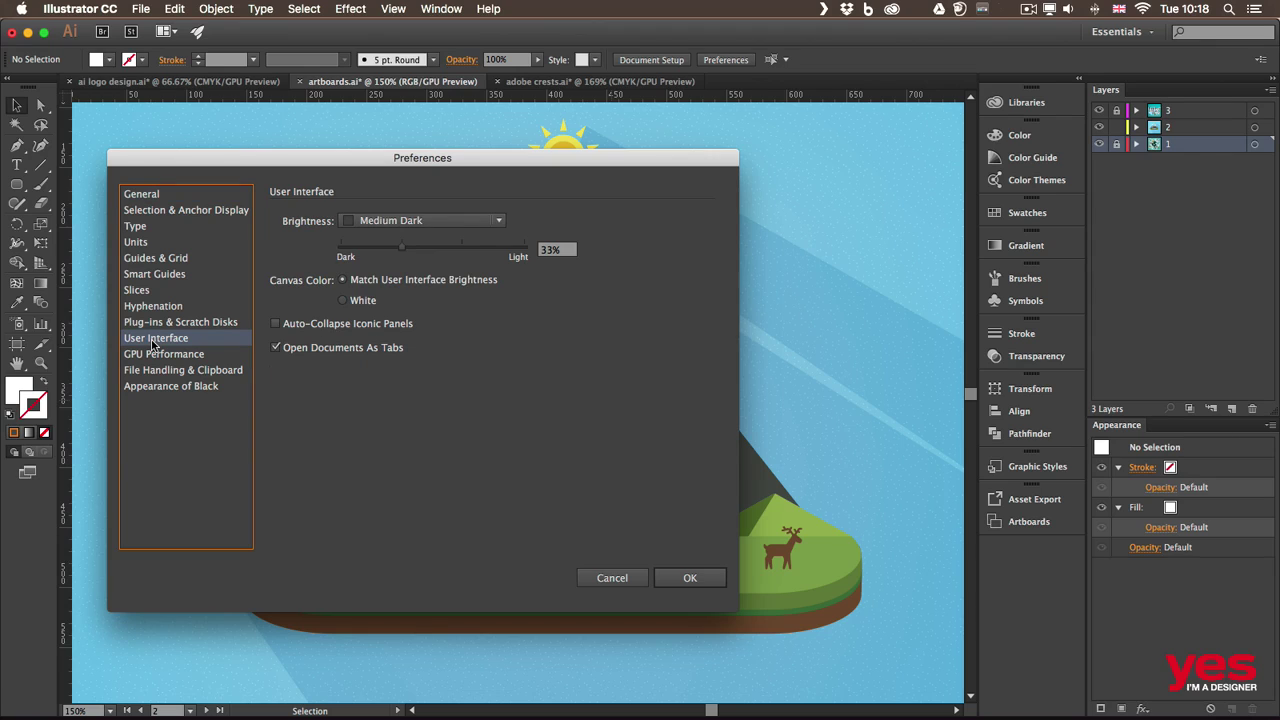
left_click(388, 222)
left_click(388, 260)
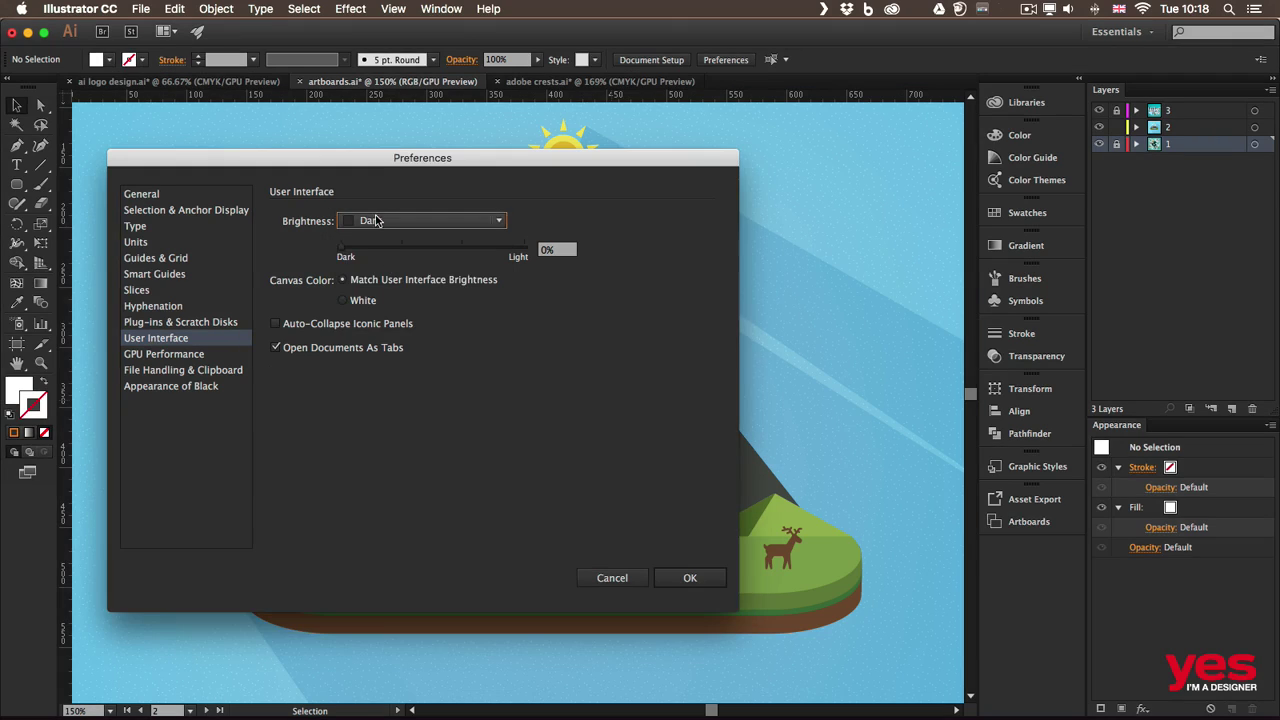
left_click(380, 221)
left_click(381, 313)
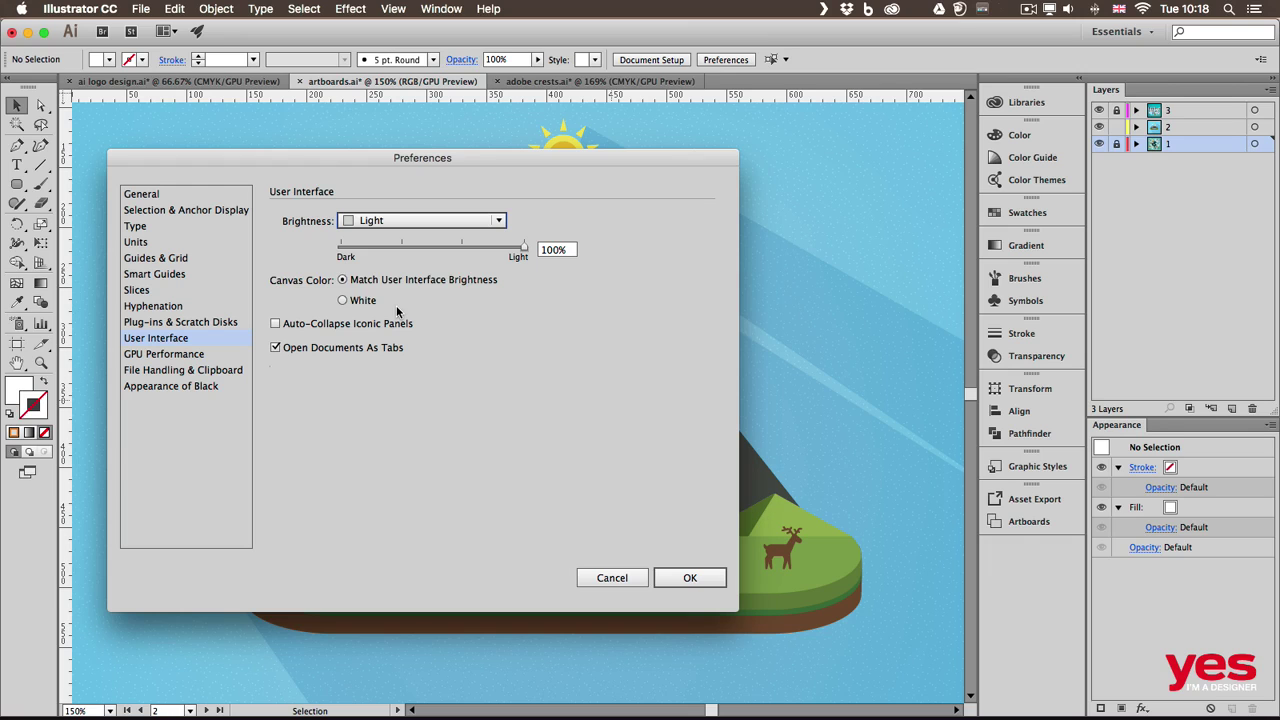
left_click(420, 220)
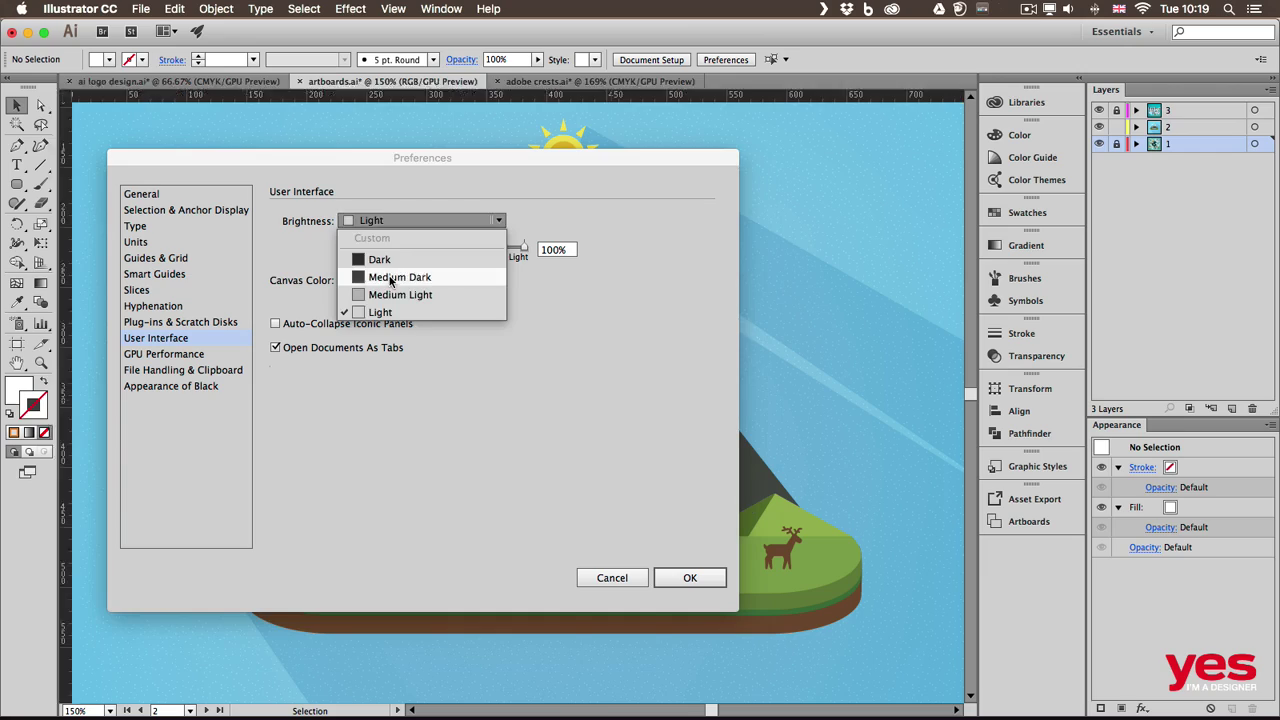
left_click(391, 278)
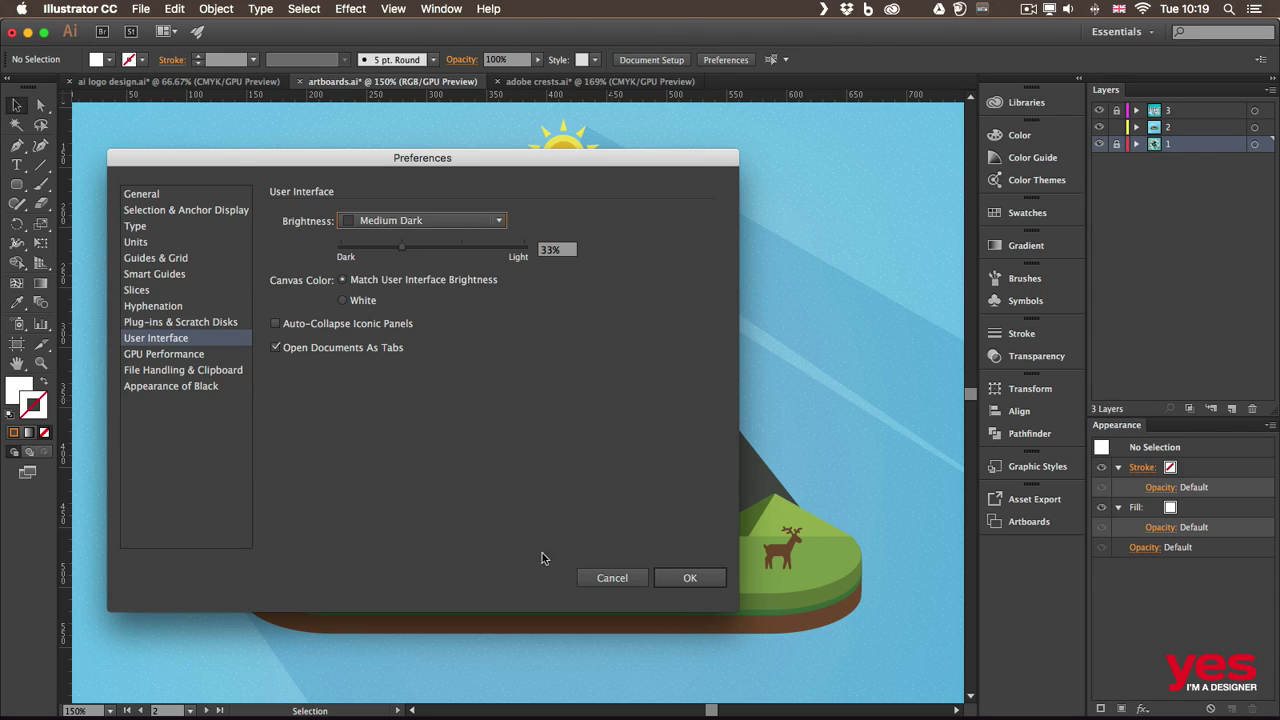
left_click(622, 580)
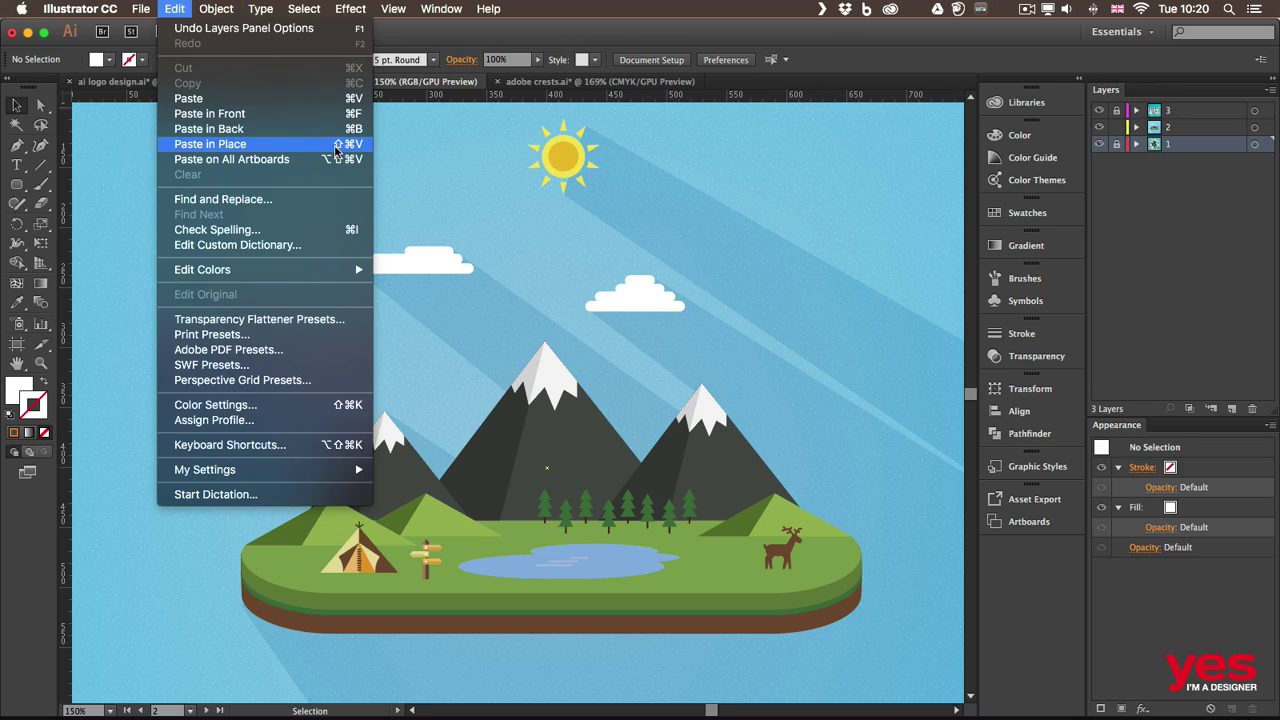
Examine the keyboard shortcuts assigned to tools and to the Edit menu commands, including the one for Undo
left_click(269, 445)
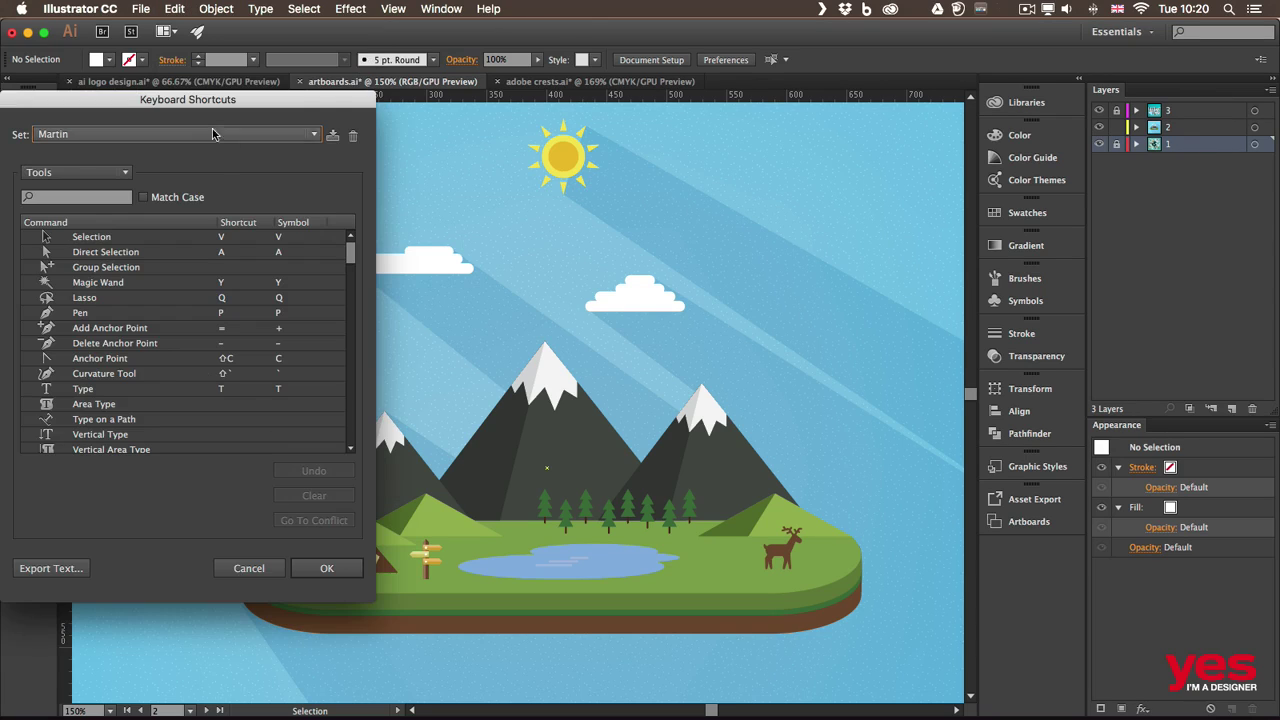
left_click_drag(215, 113, 389, 150)
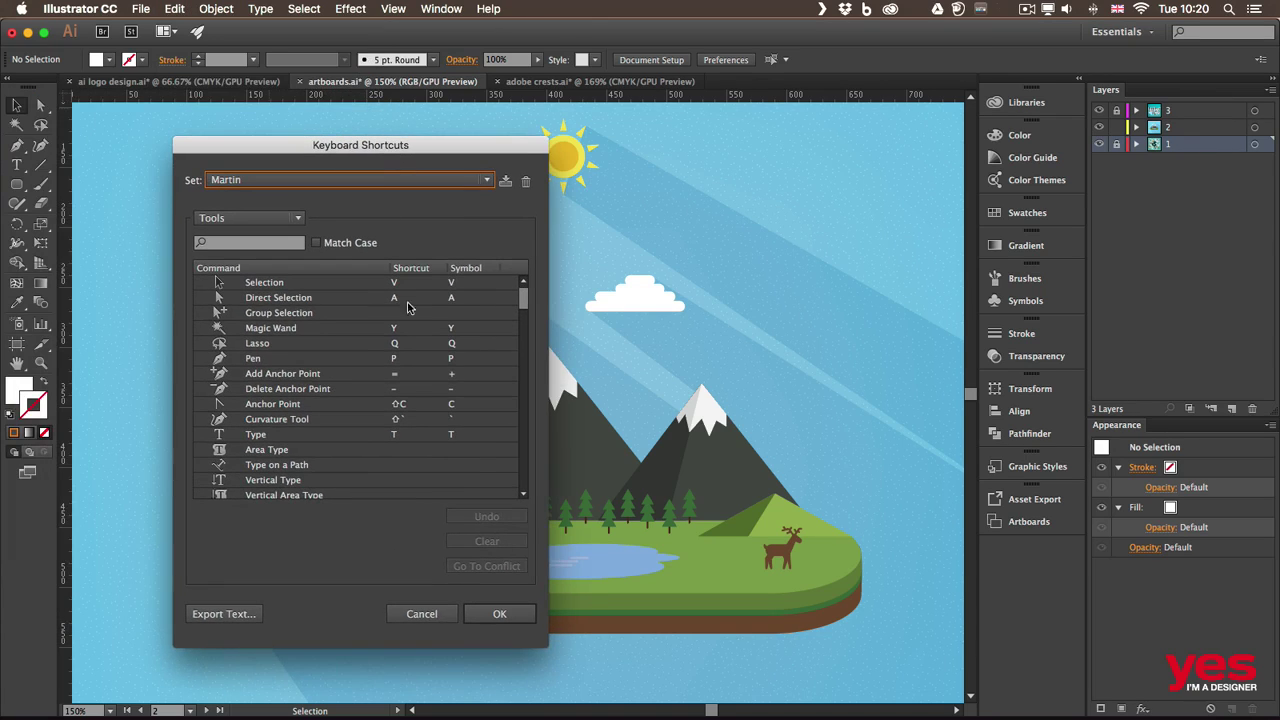
left_click(250, 217)
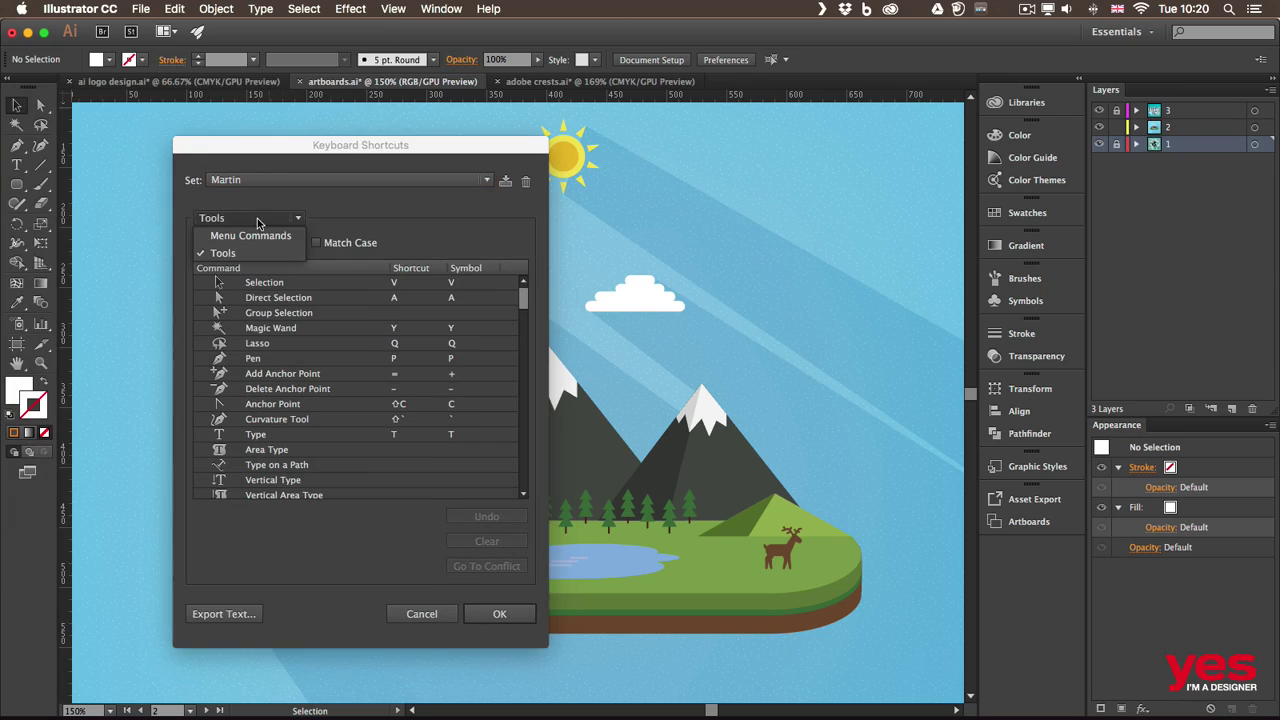
left_click(245, 236)
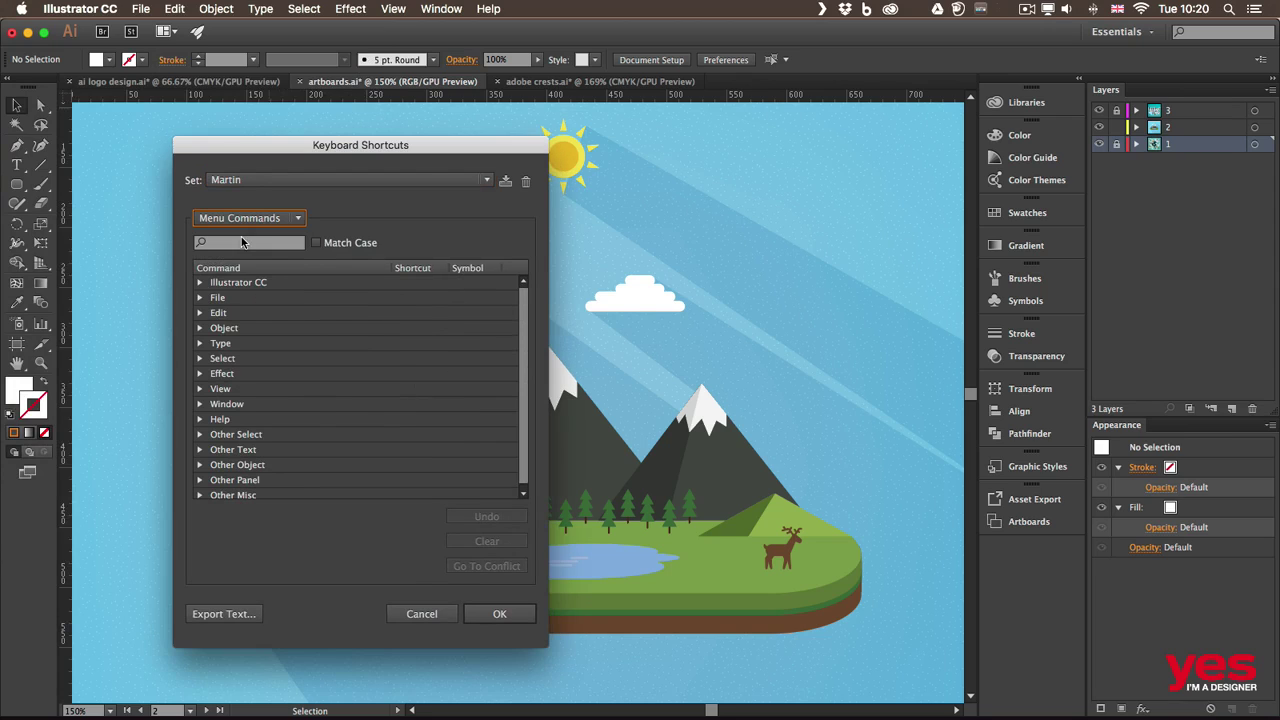
left_click(199, 313)
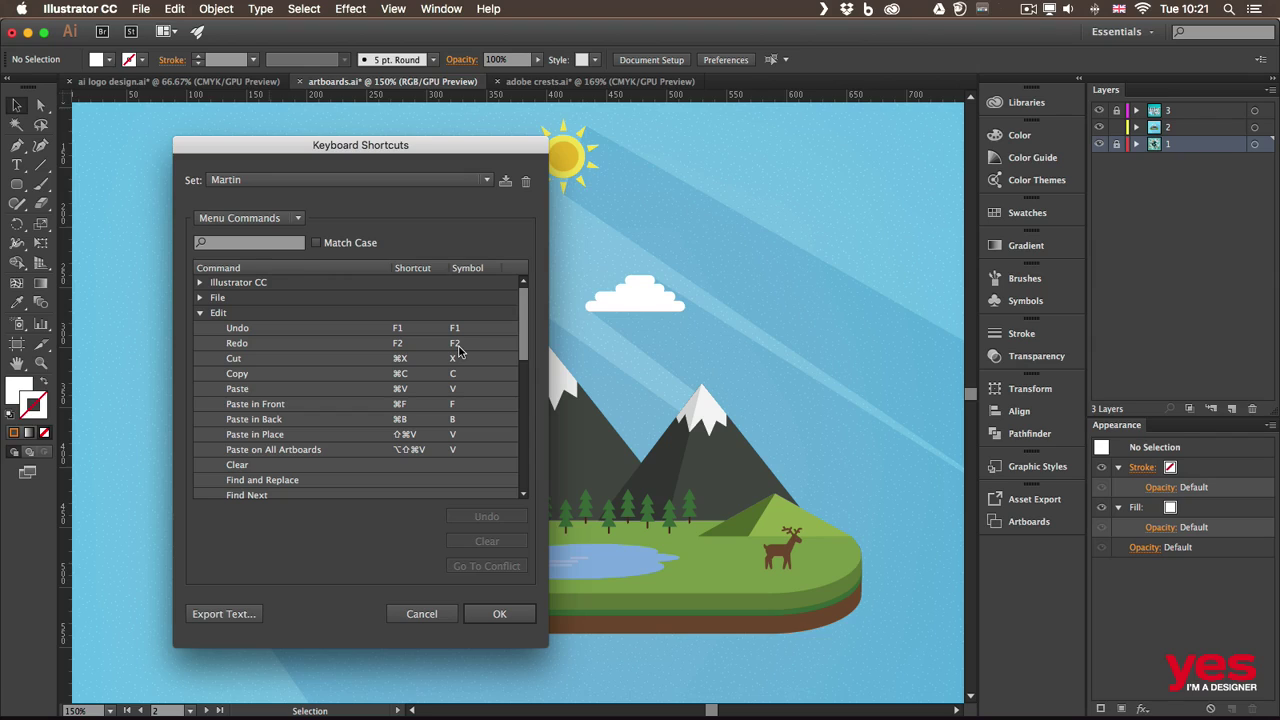
left_click(406, 331)
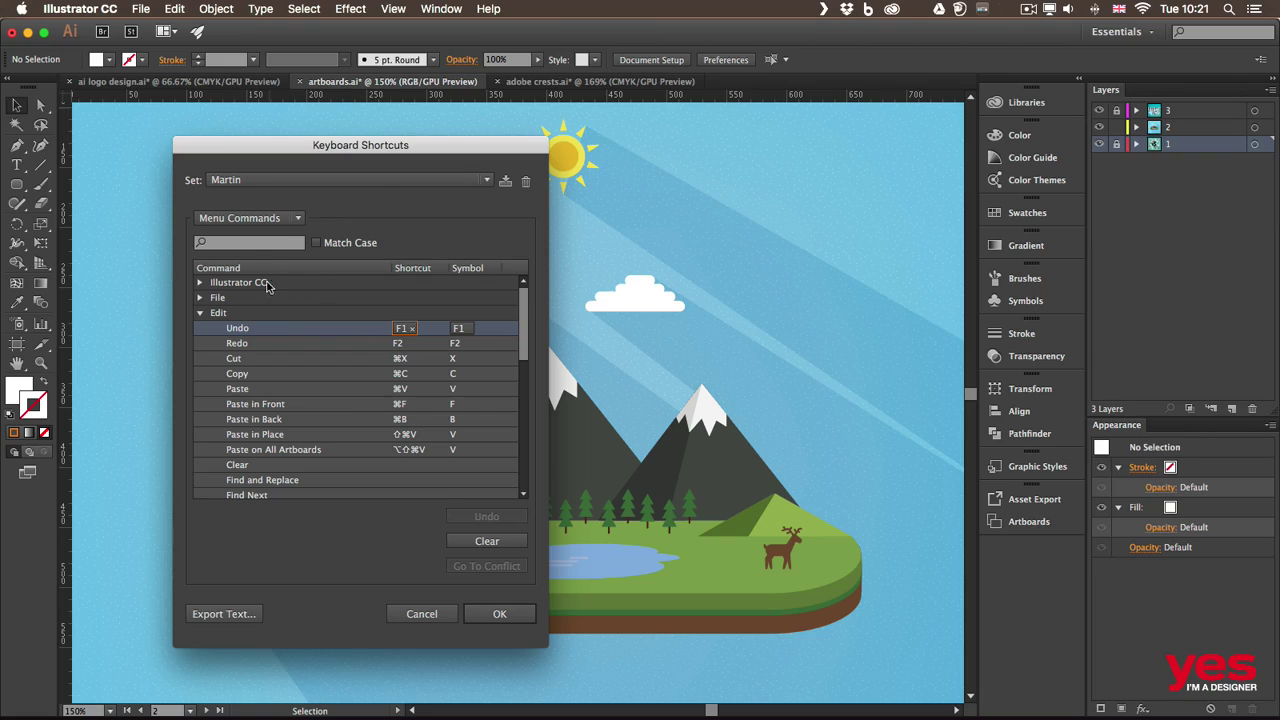
Search the menu command shortcuts for "pixel", try assigning F3 to Pixel Preview, and discard the change
left_click(246, 243)
type("pixel")
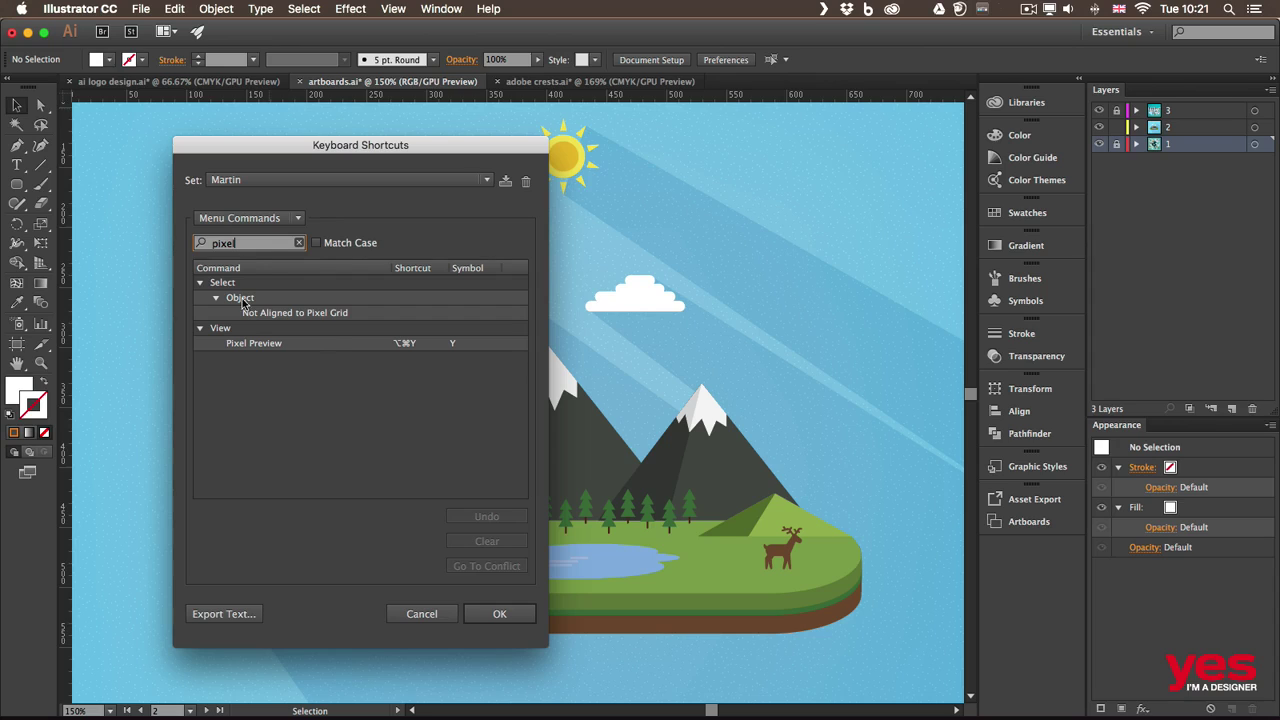
left_click(407, 344)
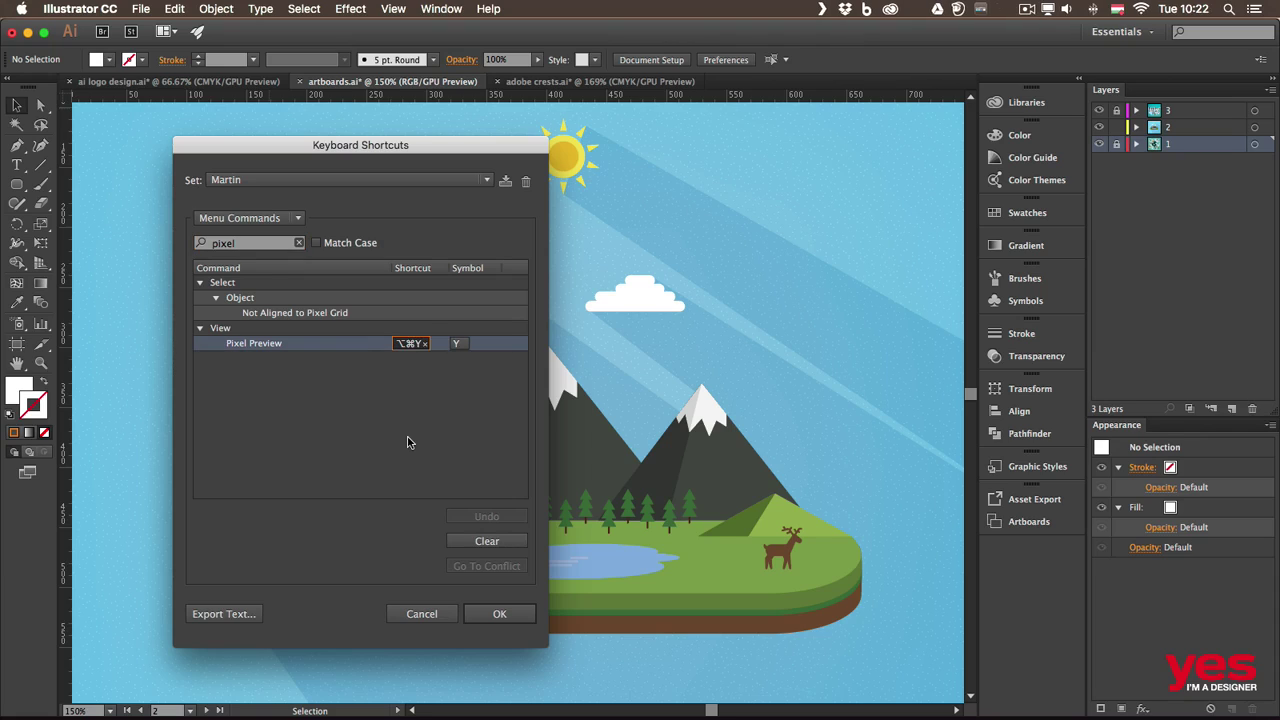
key("F3")
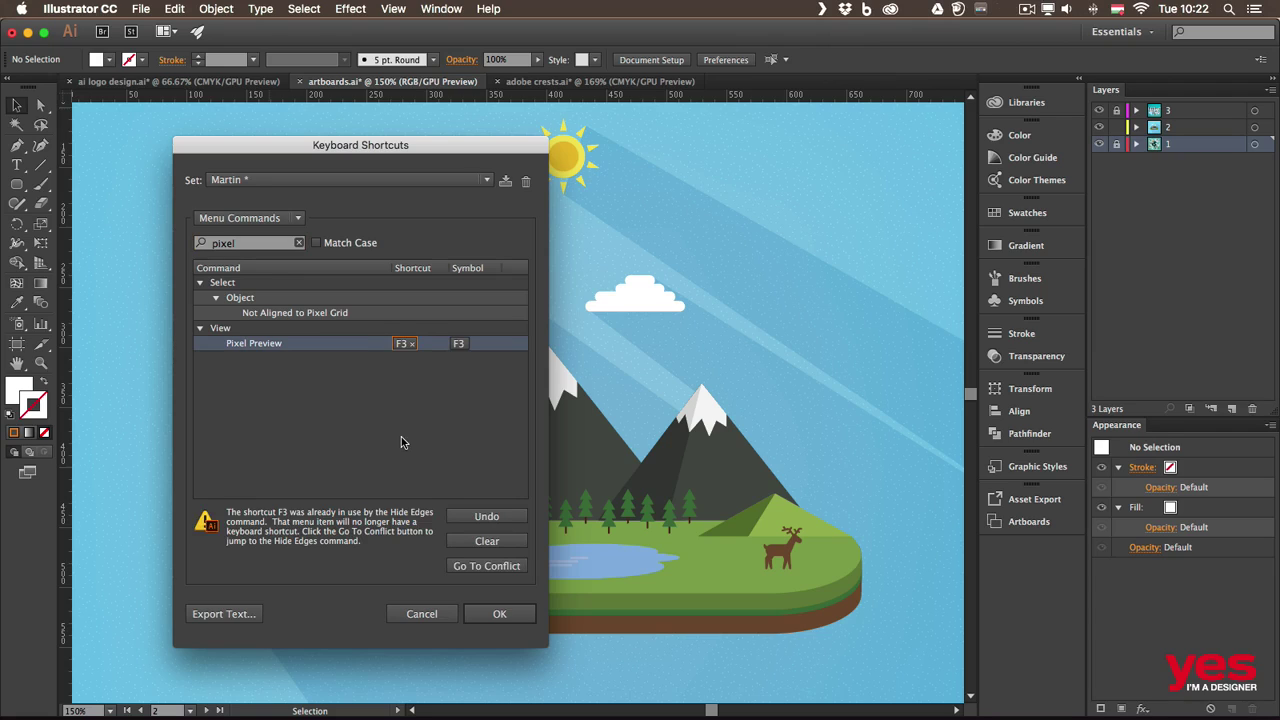
left_click(424, 615)
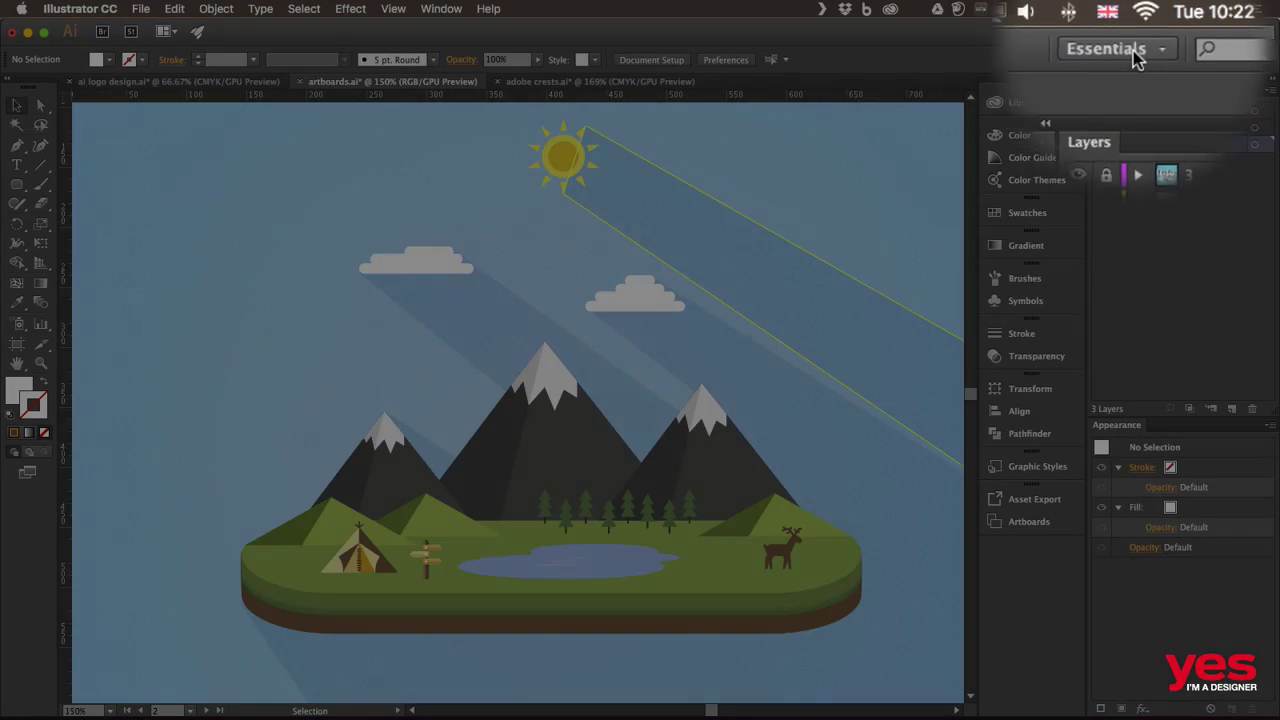
Save the current panel arrangement as a new workspace named "Yes I'm a Designer"
left_click(1135, 33)
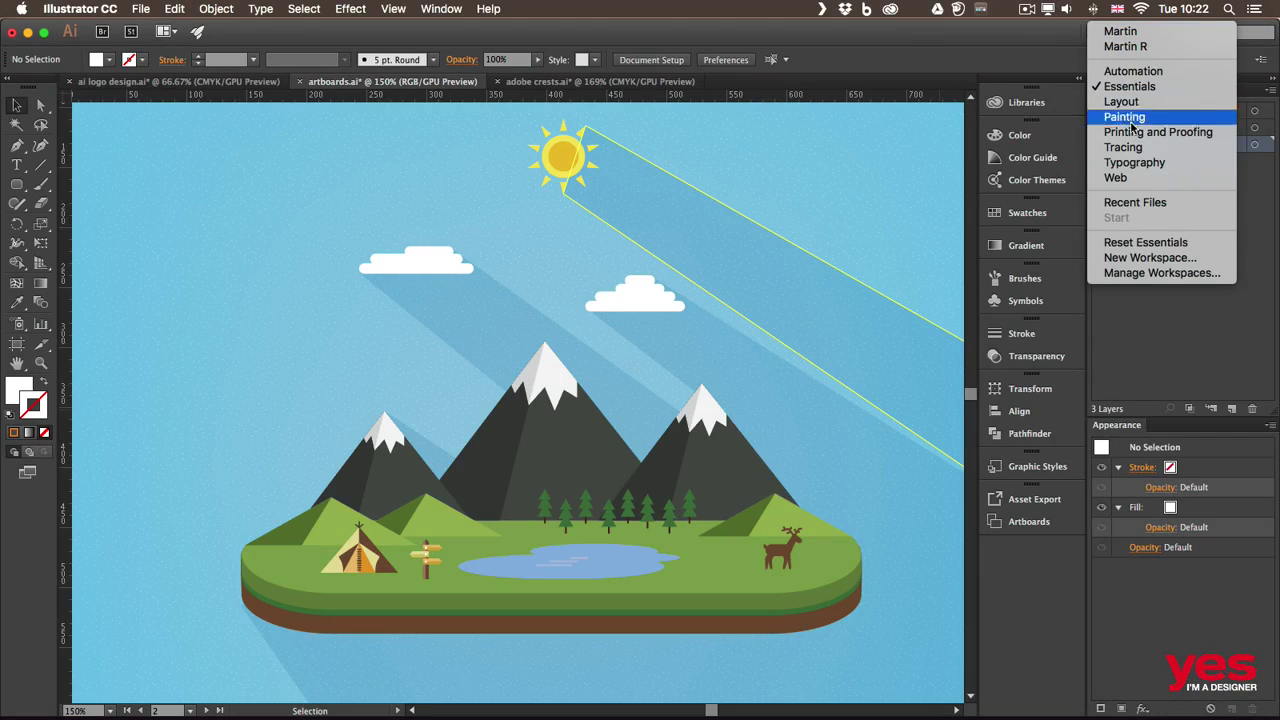
left_click(1141, 259)
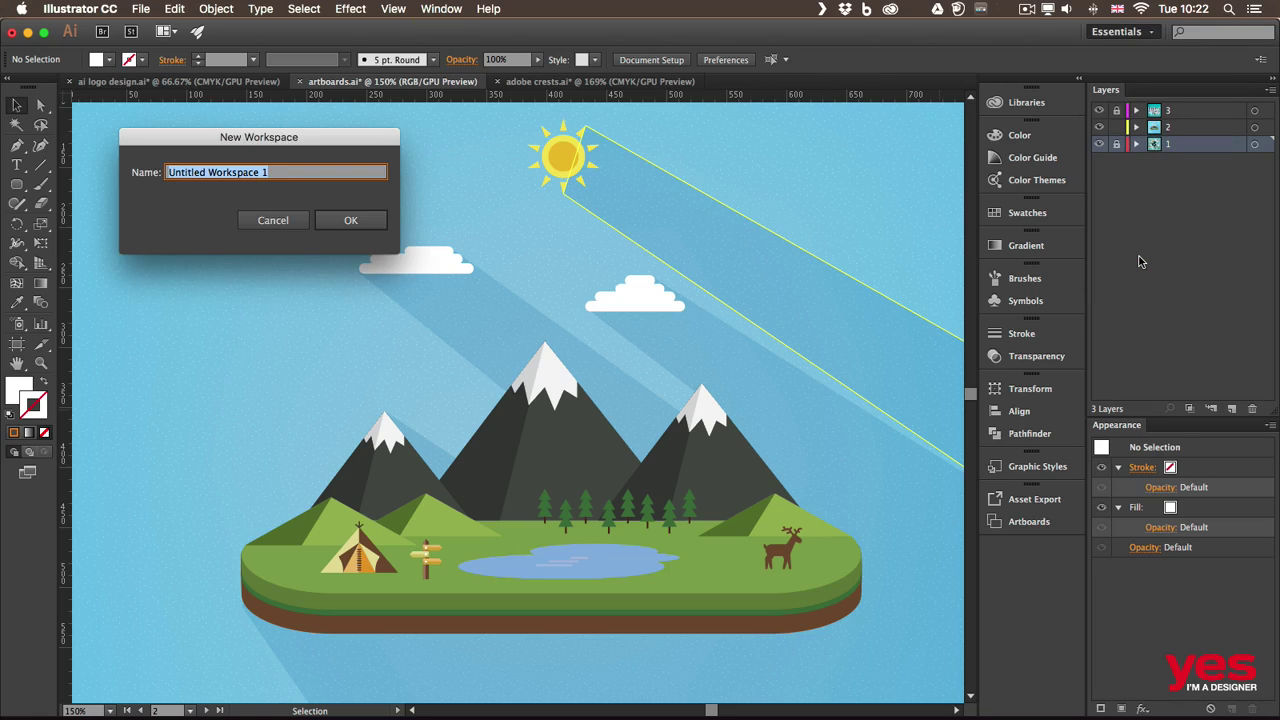
type("Yes I'm a Designer")
key("Return")
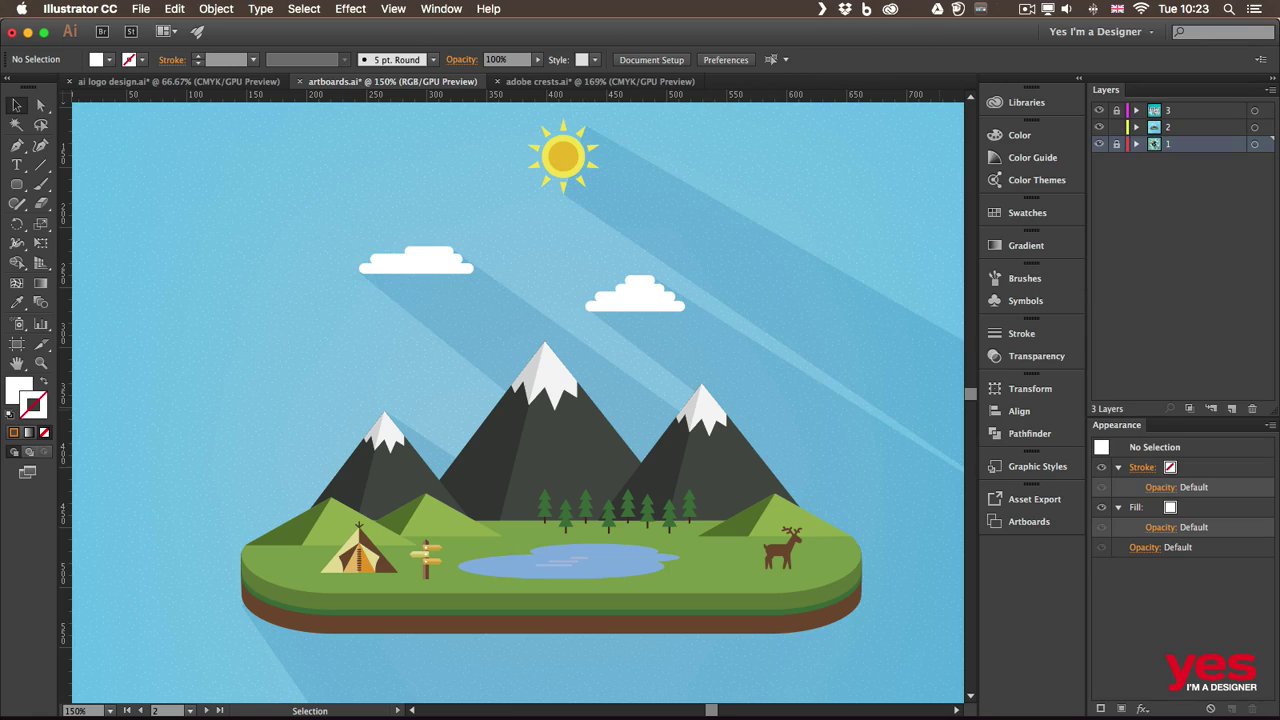
Switch to the Layout workspace and from there to the Essentials workspace
left_click(1133, 36)
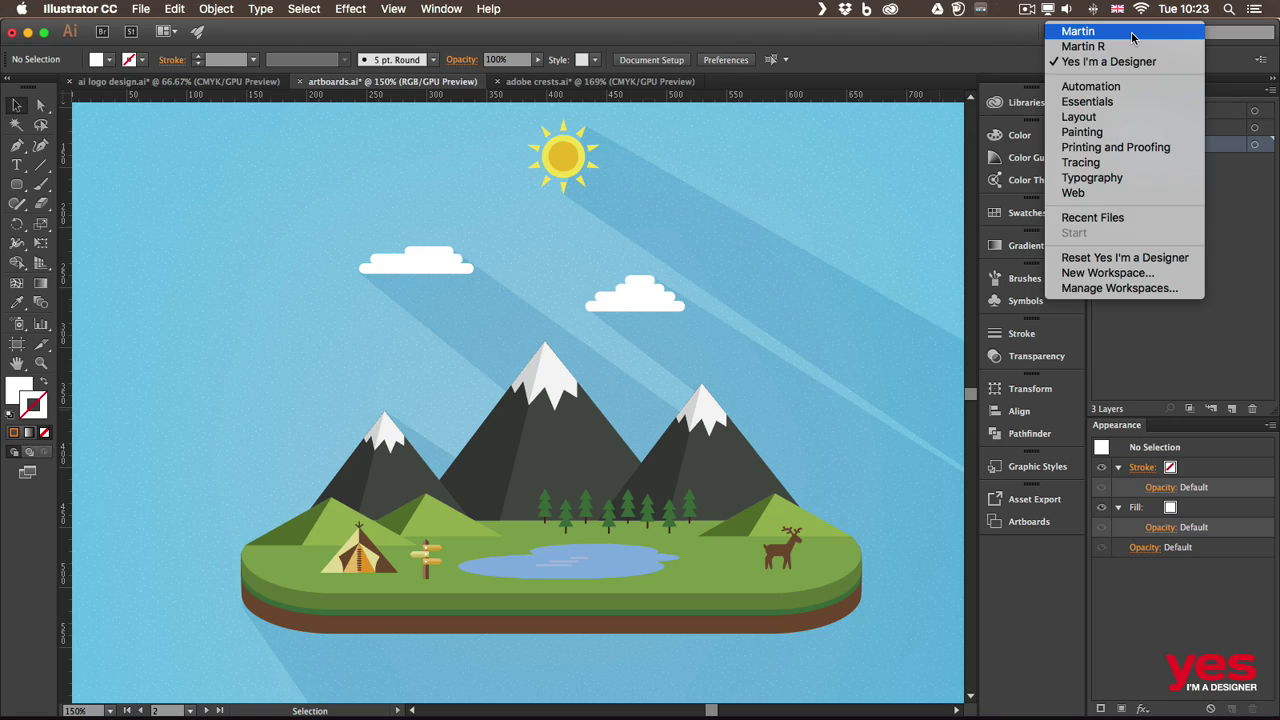
left_click(1095, 117)
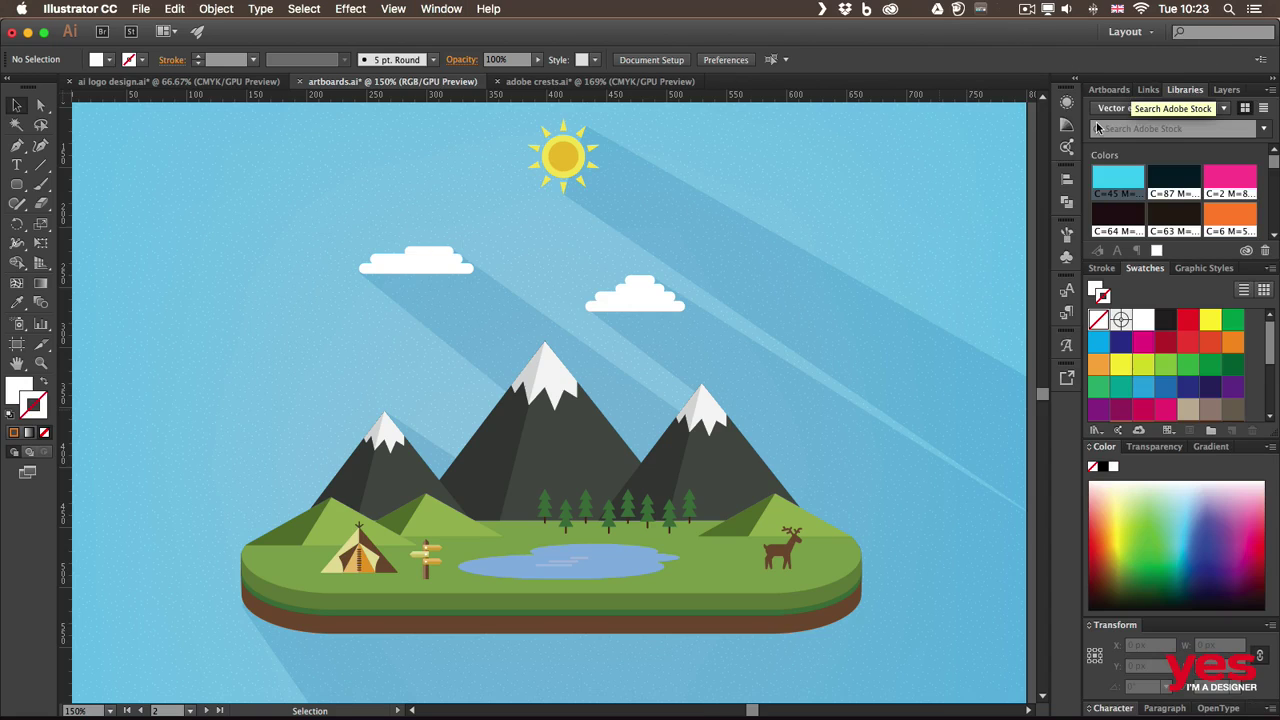
left_click(1136, 33)
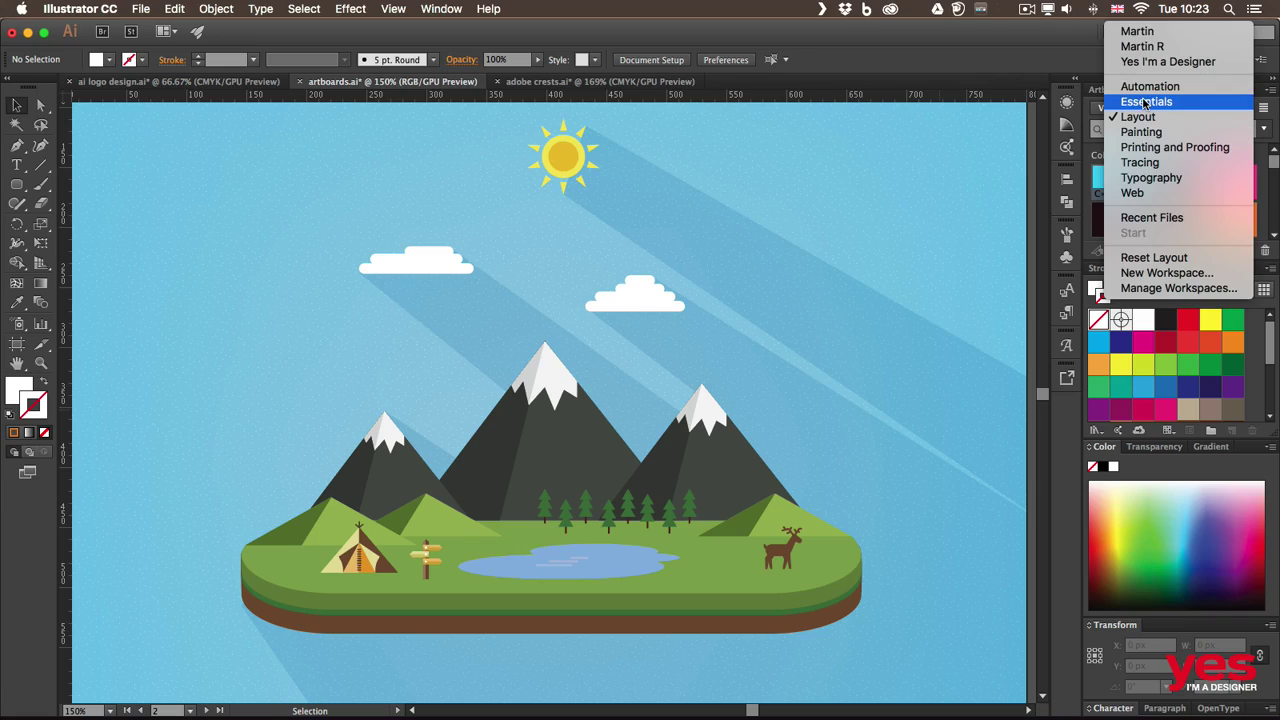
left_click(1143, 101)
Reset the Essentials workspace to its default layout and switch to the "Yes I'm a Designer" workspace
left_click(1127, 32)
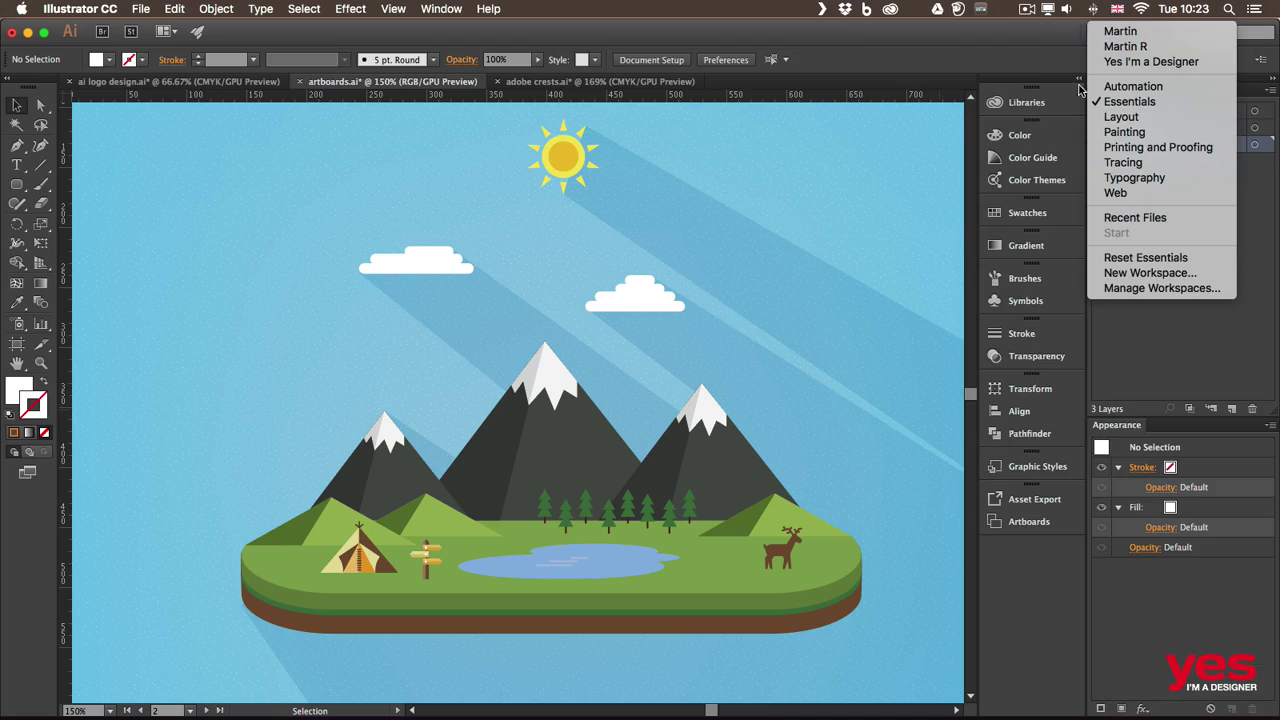
left_click(1131, 260)
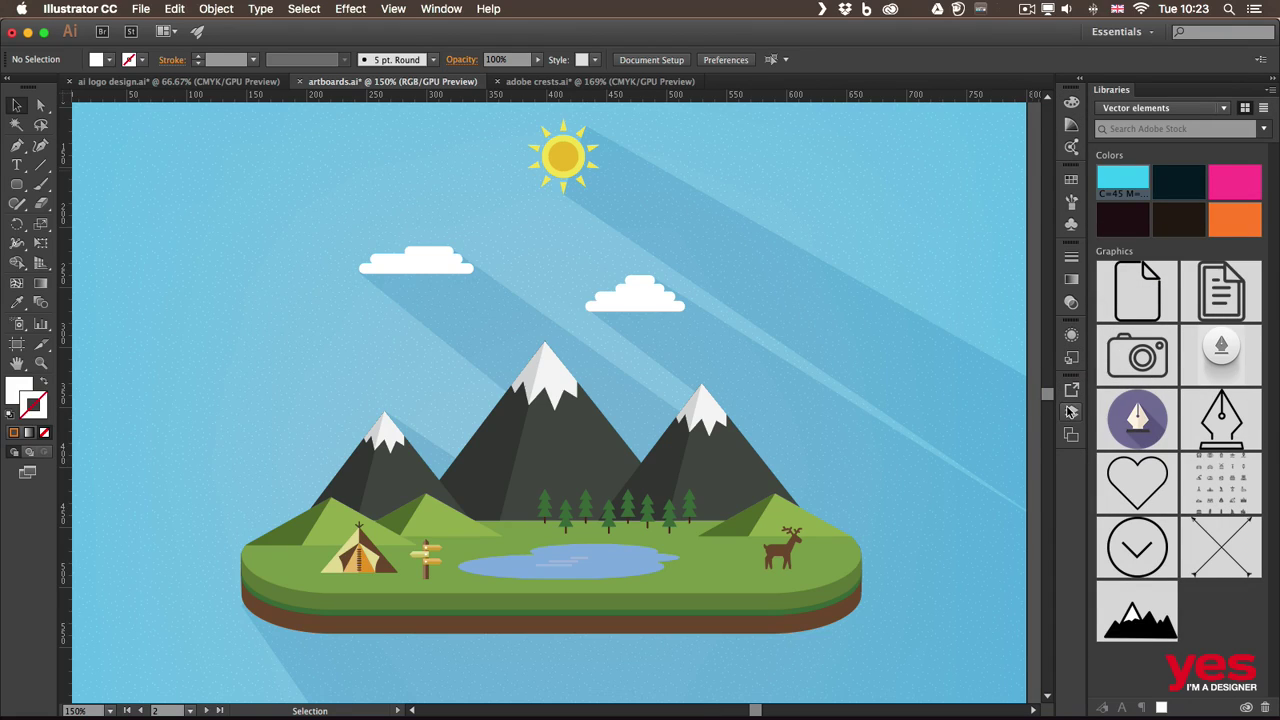
left_click(1120, 31)
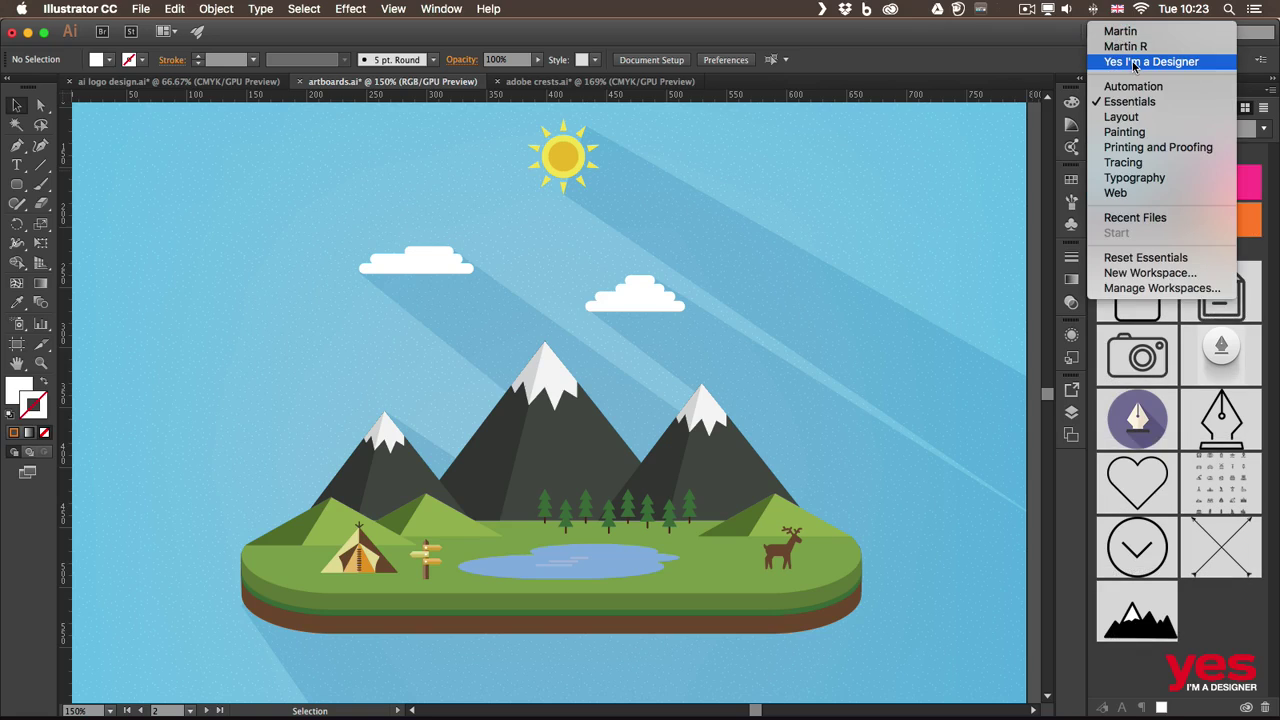
left_click(1133, 62)
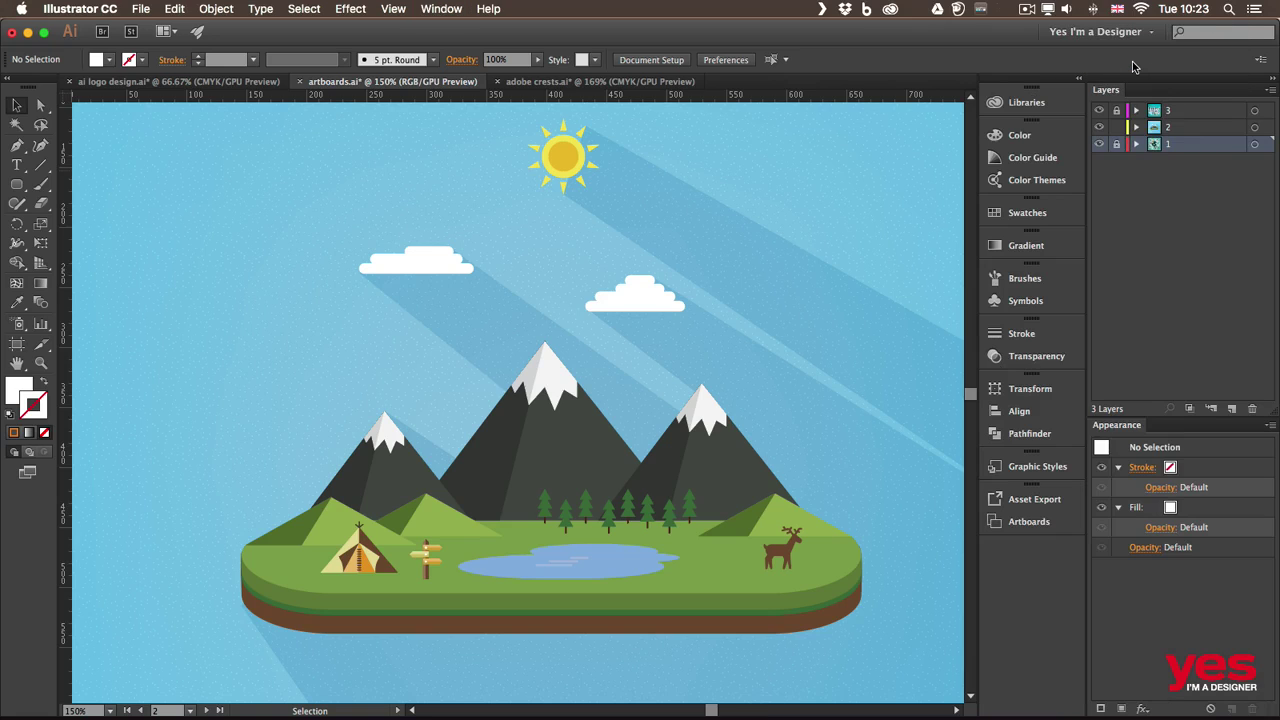
Expand the collapsed panel column and close the Libraries and Swatches panels in it
left_click(1079, 82)
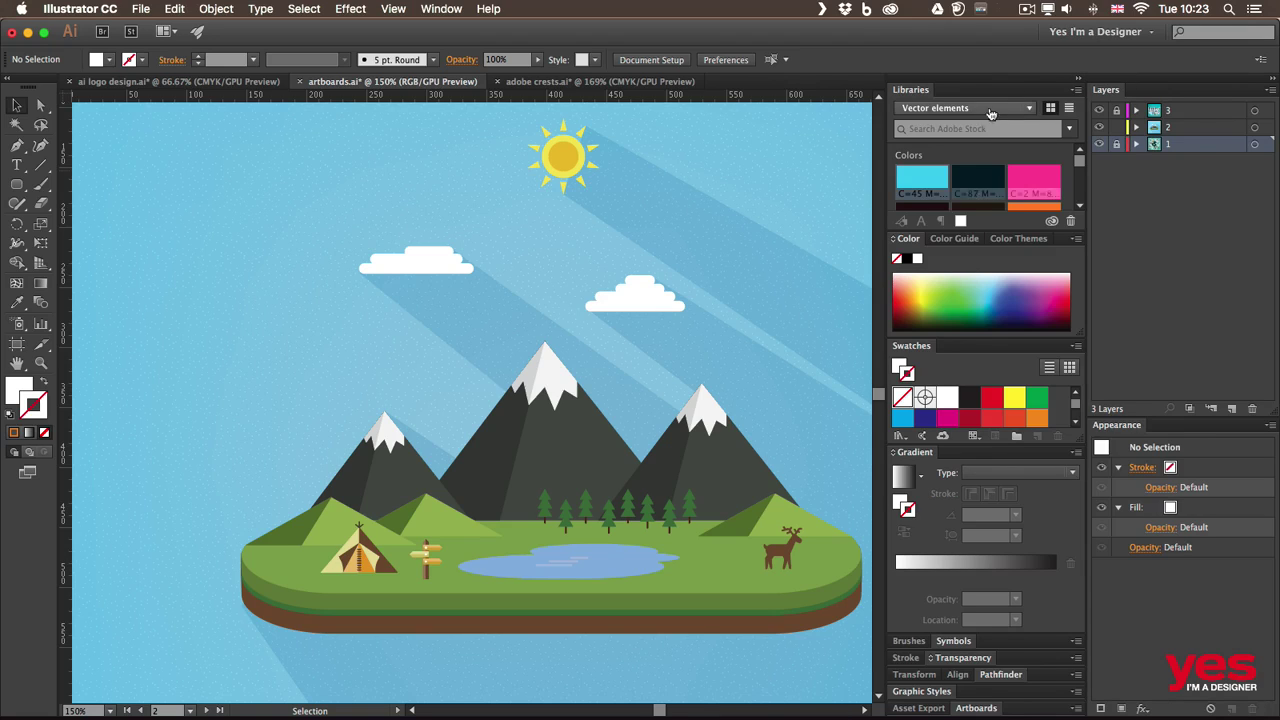
right_click(911, 89)
left_click(965, 322)
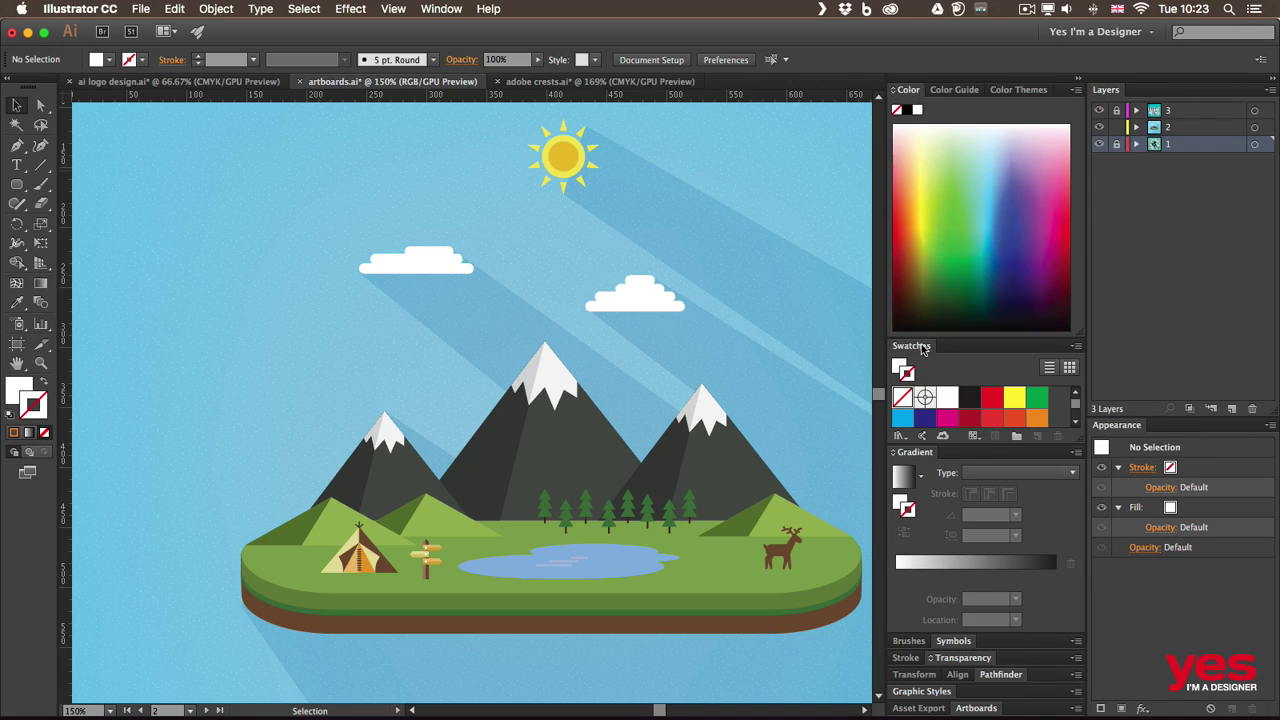
right_click(931, 349)
left_click(940, 351)
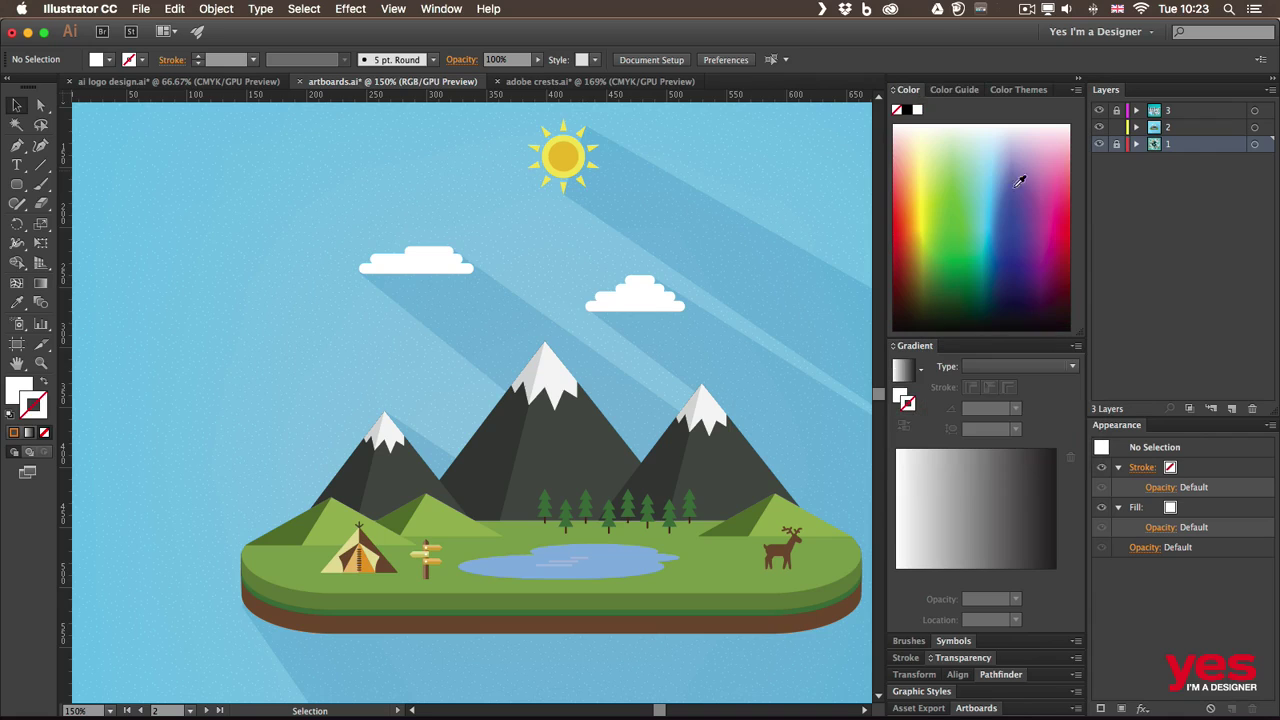
Reset the "Yes I'm a Designer" workspace to its saved panel layout
left_click(1077, 34)
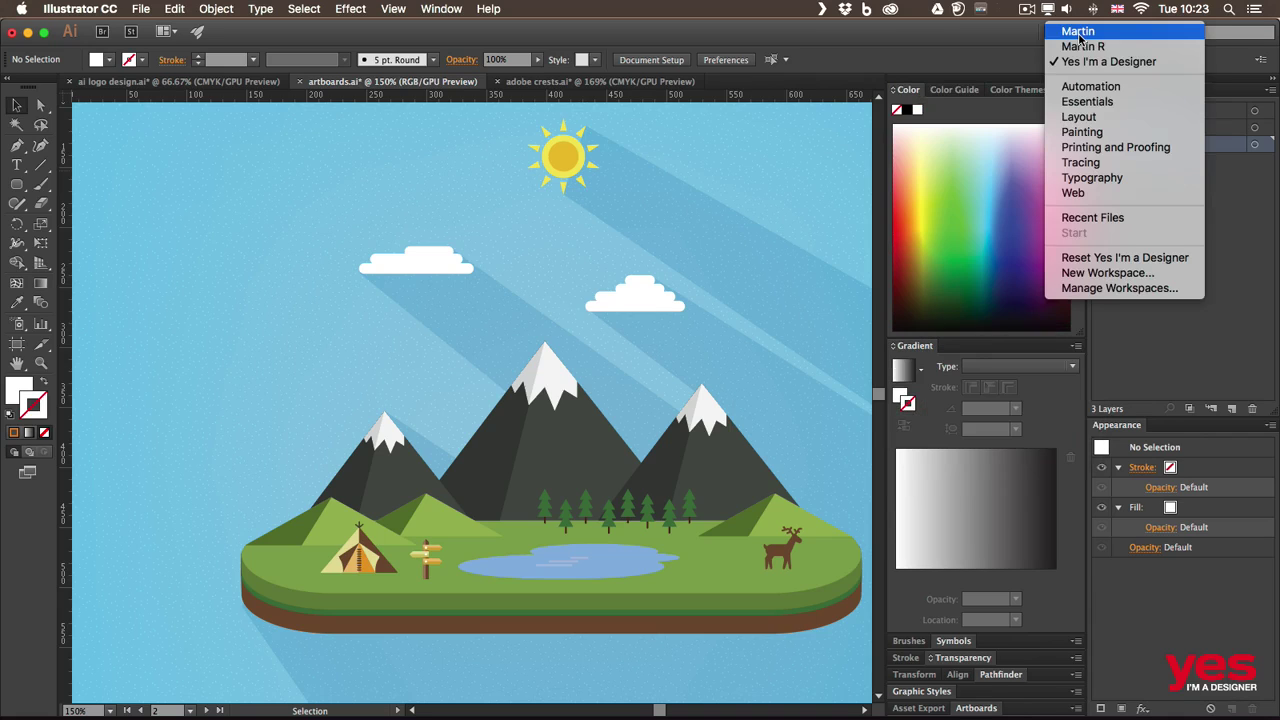
left_click(1094, 258)
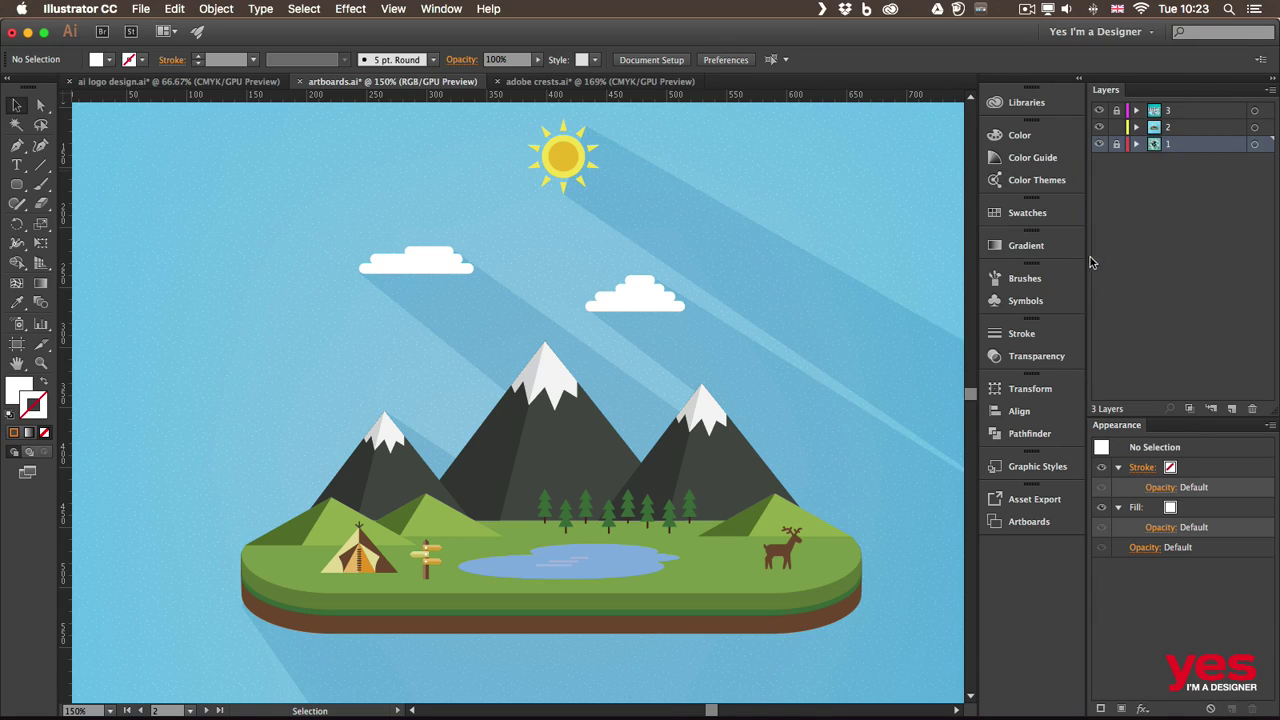